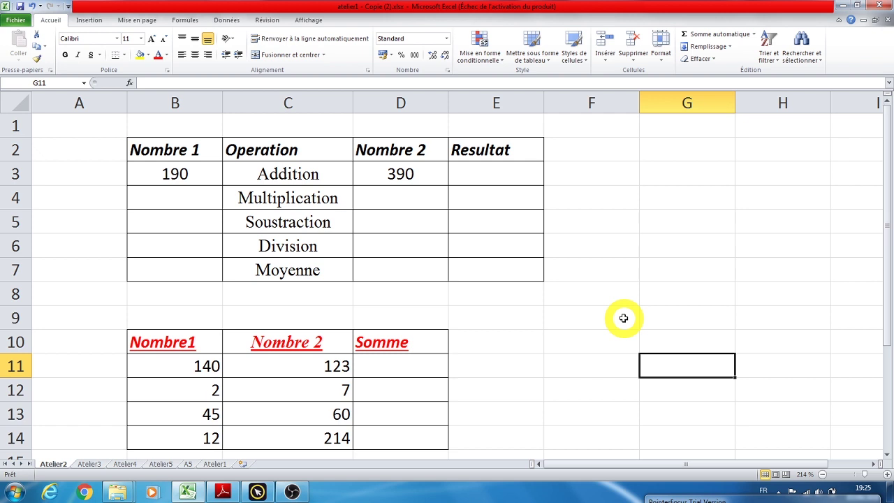
Fill the Nombre 1 value 190 from B3 down through B7.
left_click(183, 173)
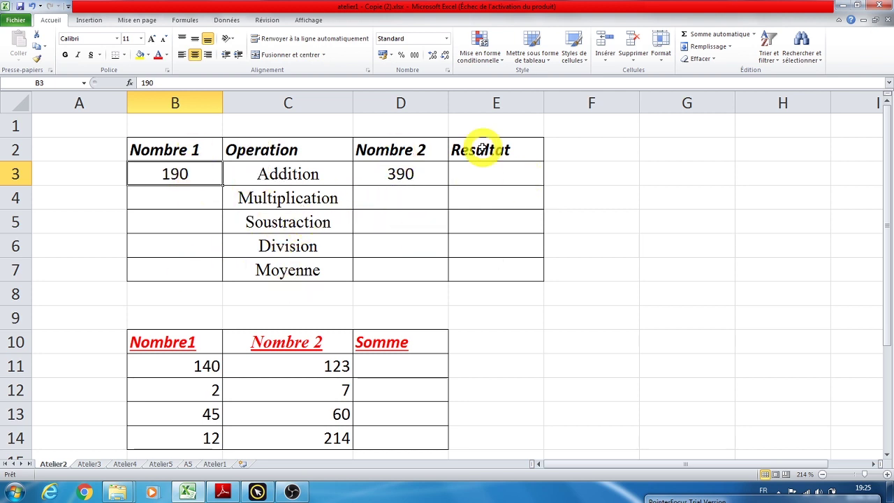
left_click_drag(184, 195, 184, 258)
left_click(184, 175)
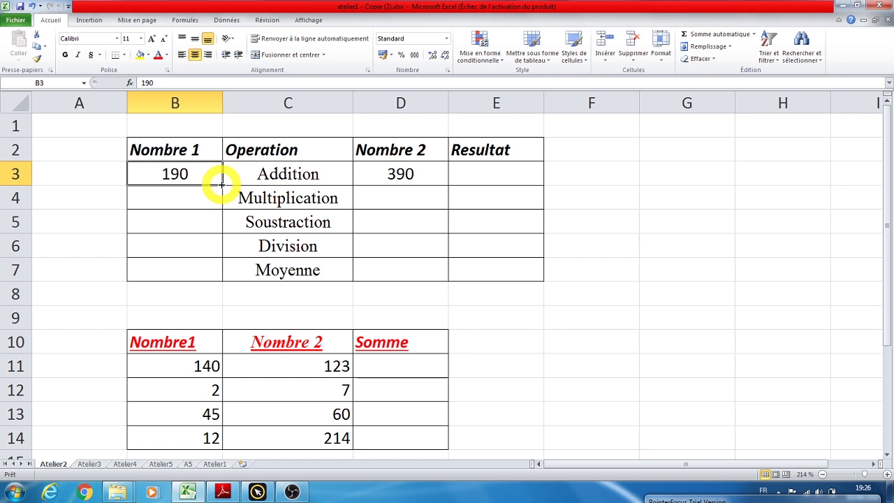
left_click_drag(220, 184, 217, 278)
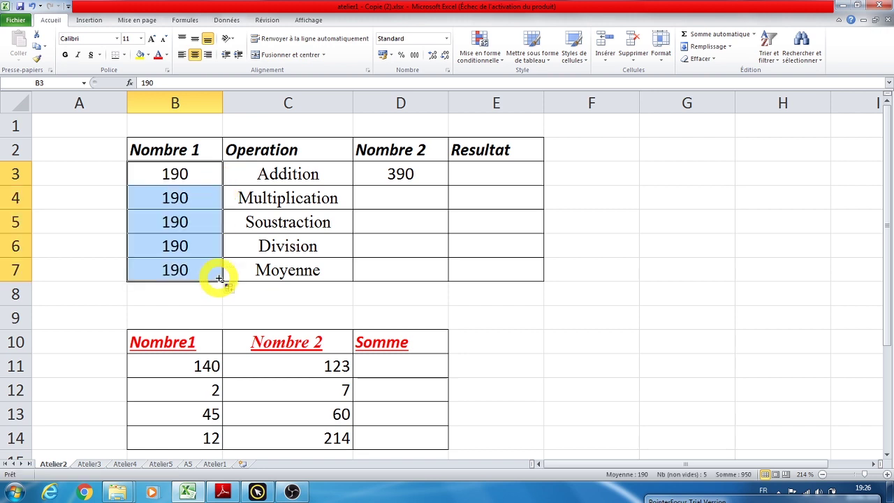
left_click(180, 173)
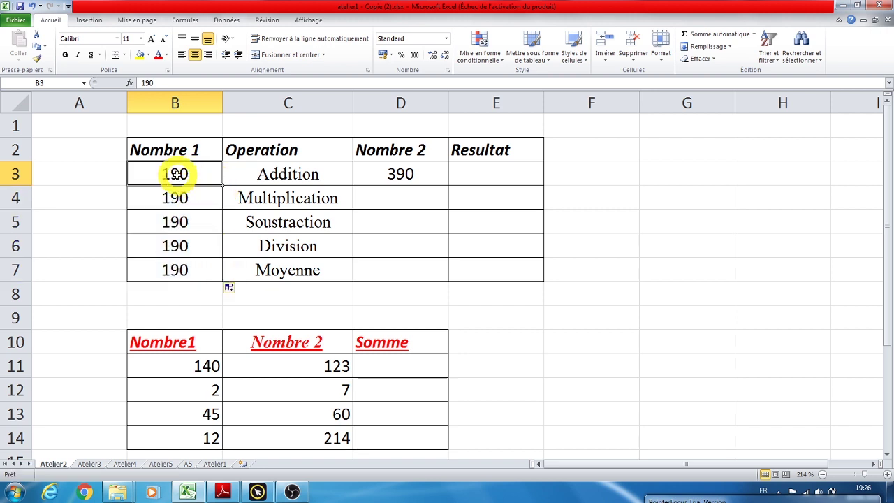
left_click_drag(190, 193, 190, 271)
Fill the Nombre 2 value 390 from D3 down through D7.
left_click(391, 201)
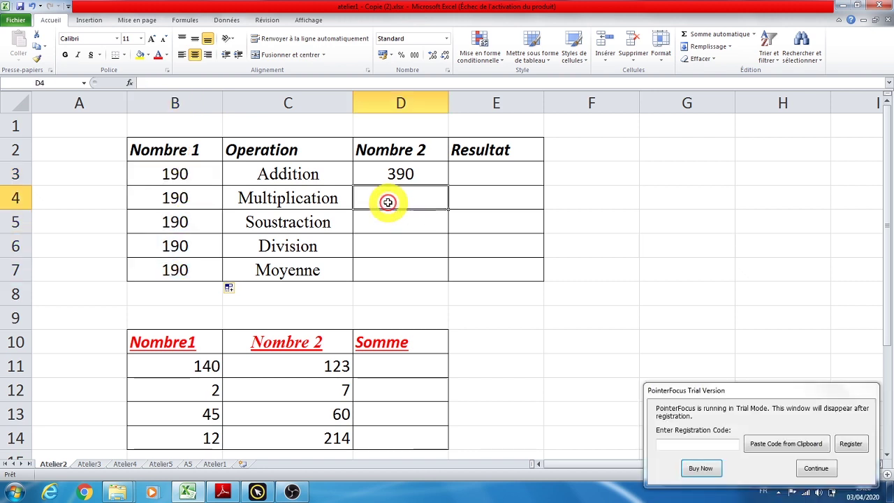
left_click(397, 176)
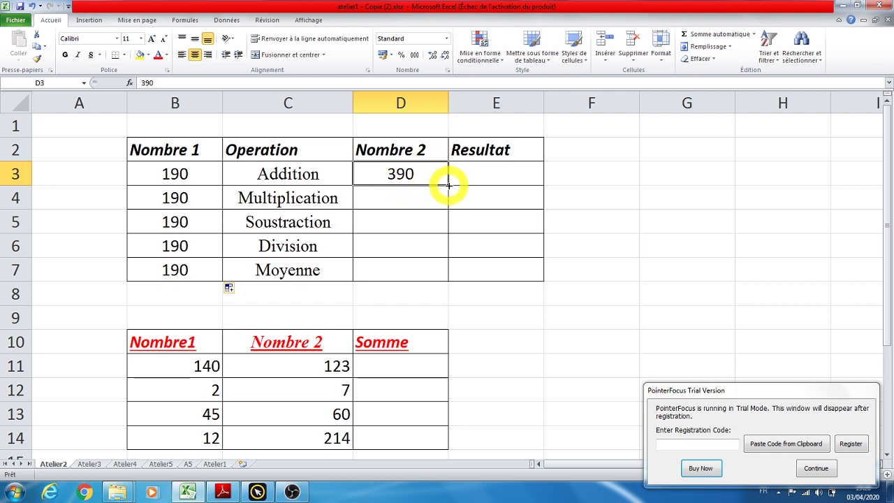
left_click_drag(448, 185, 450, 273)
Enter the addition formula =B3+D3 in the Resultat cell E3.
left_click(496, 176)
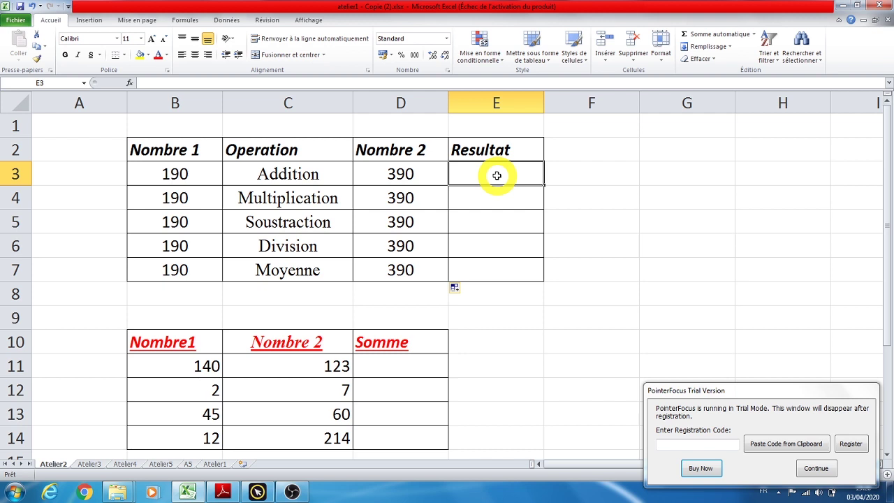
type("=")
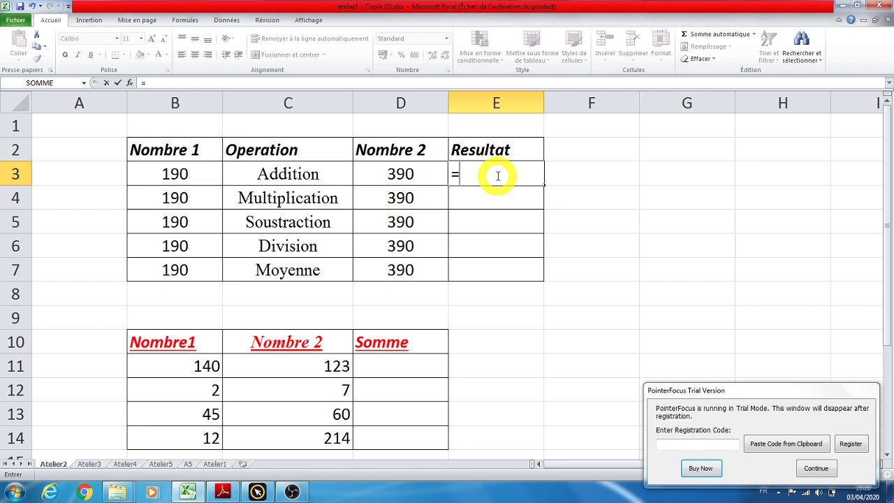
left_click(176, 173)
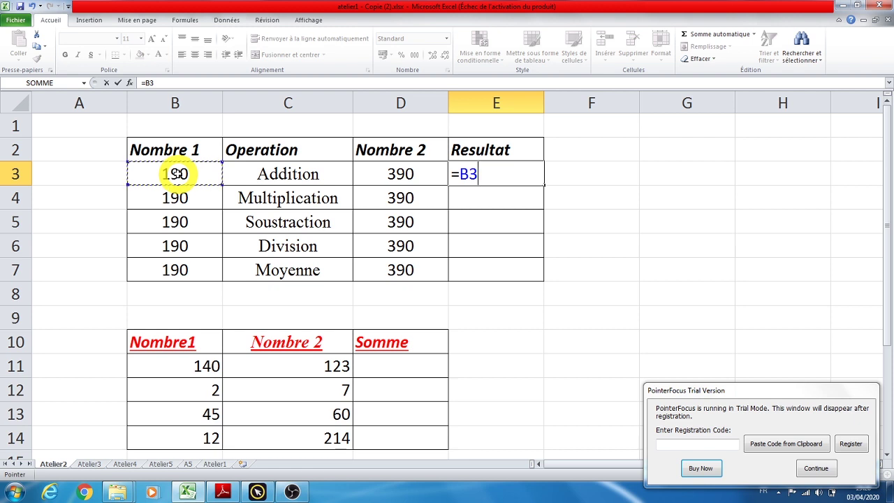
type("+")
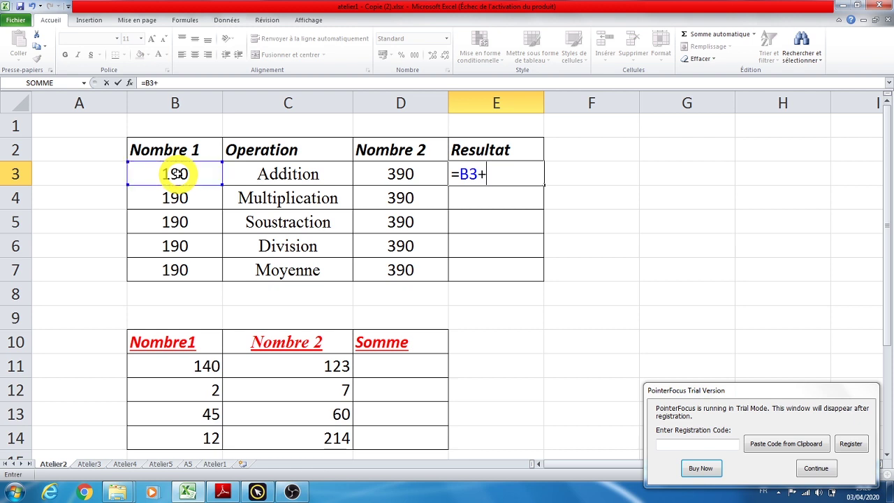
left_click(404, 174)
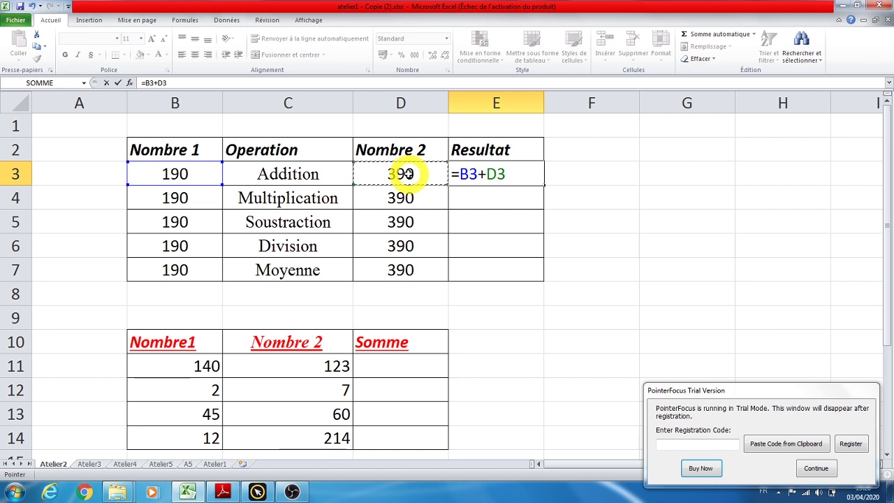
key("Return")
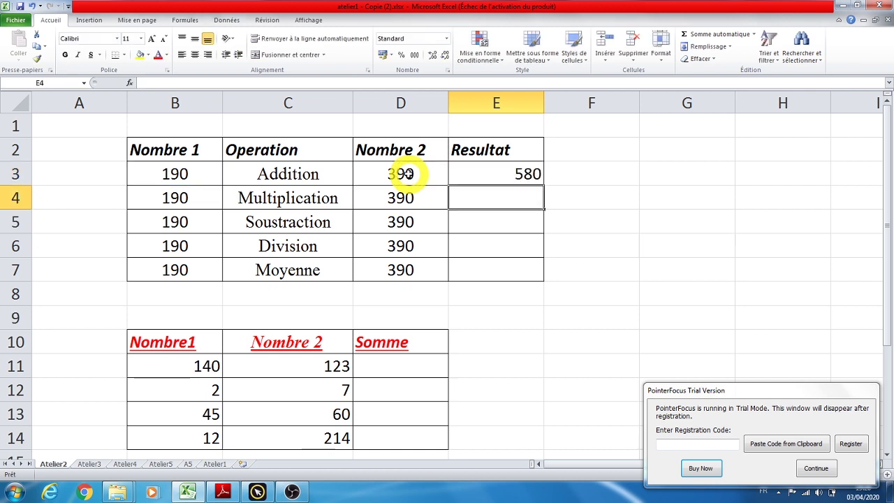
Enter the multiplication formula =B4*D4 in the Resultat cell E4.
type("=")
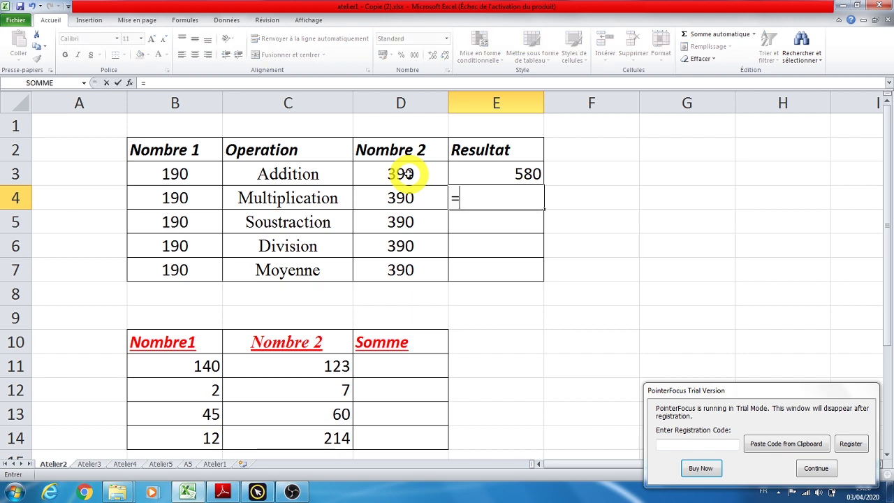
left_click(181, 200)
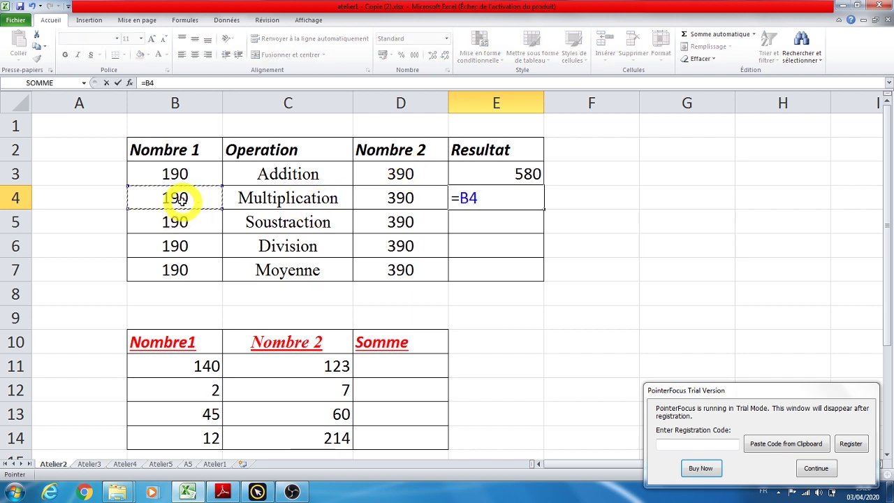
type("*")
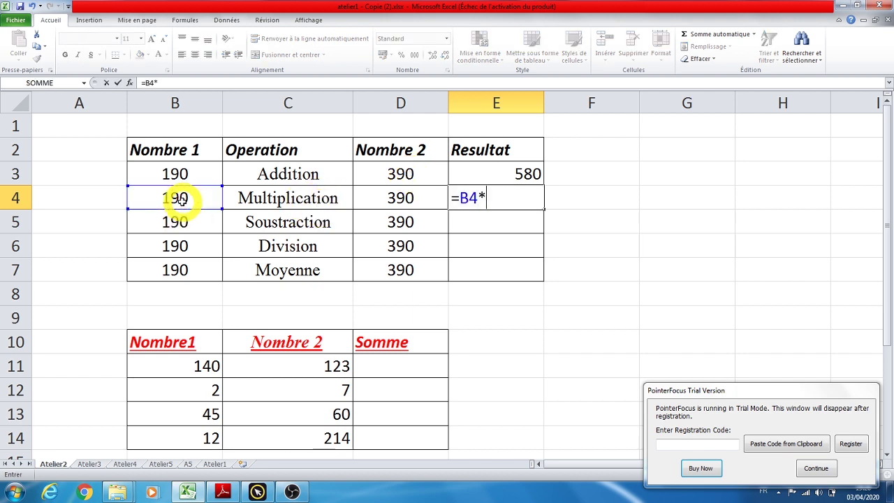
left_click(397, 198)
key("Return")
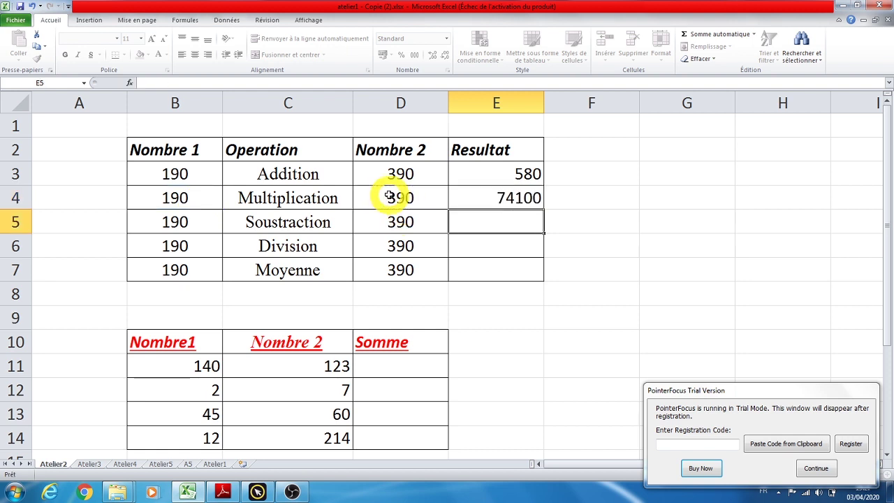
Enter the subtraction formula =B5-D5 in the Resultat cell E5.
type("=")
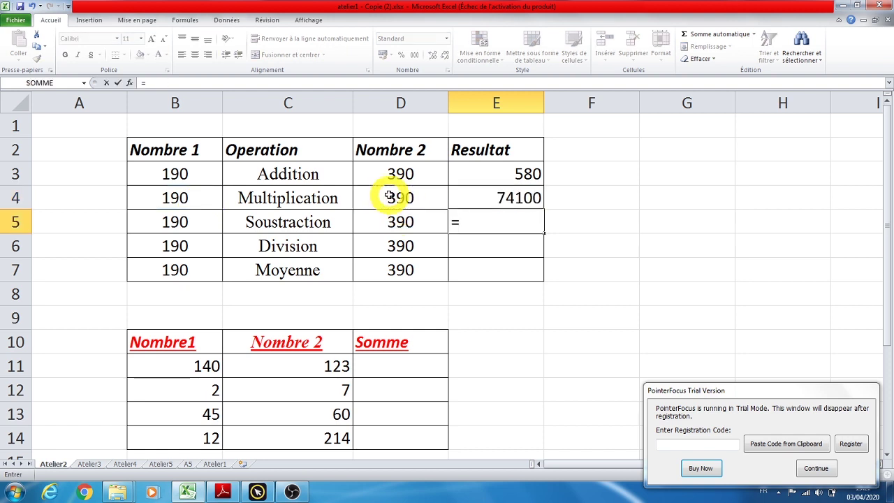
left_click(184, 222)
type("-")
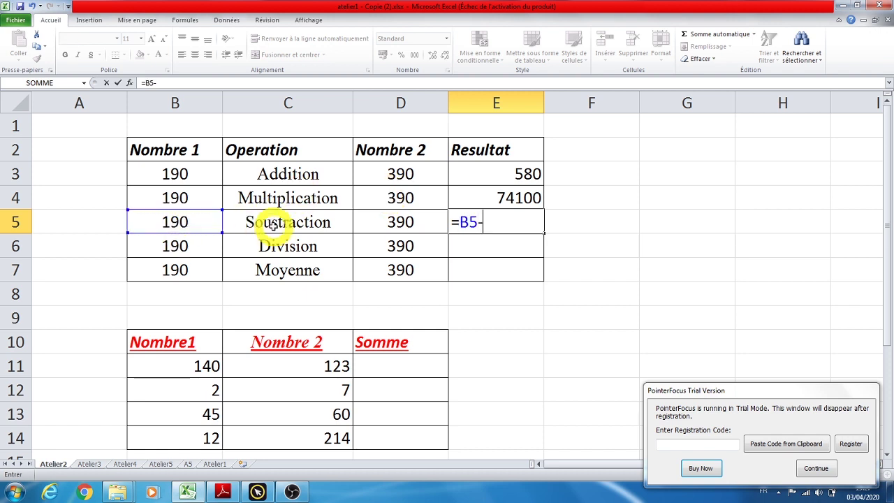
left_click(425, 225)
key("Return")
Enter the division formula =B6/D6 in the Resultat cell E6.
type("=")
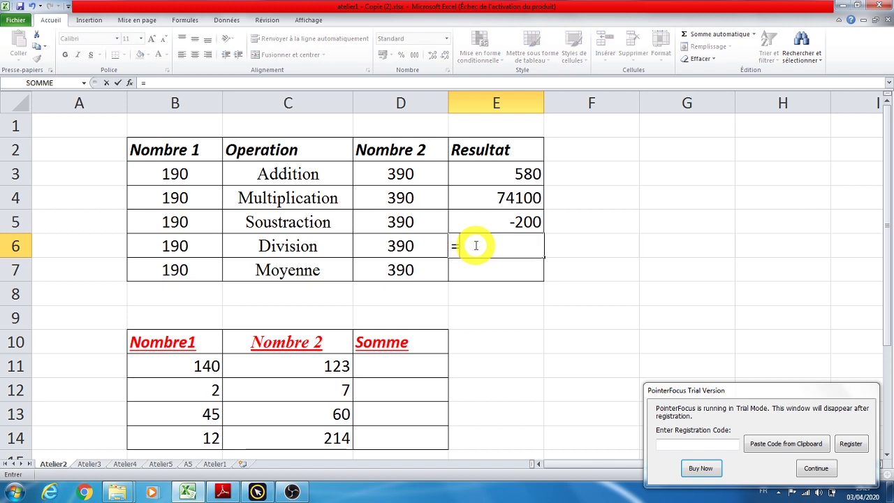
left_click(202, 247)
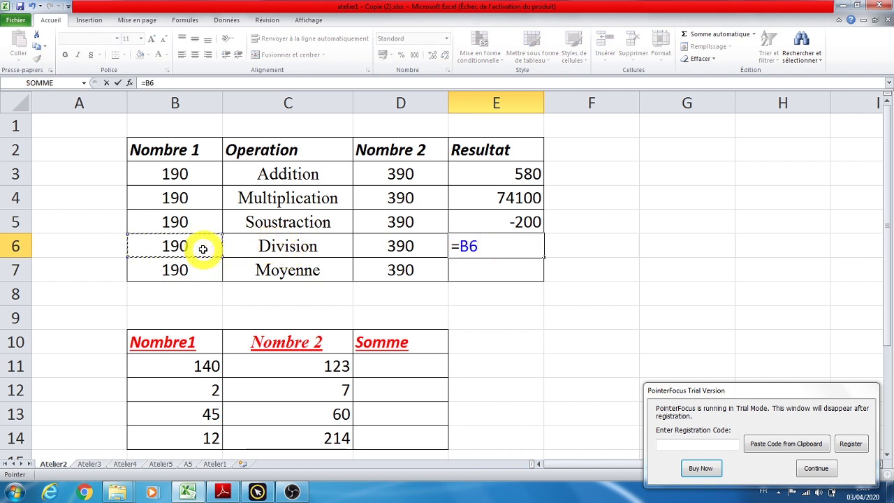
type("/")
left_click(382, 247)
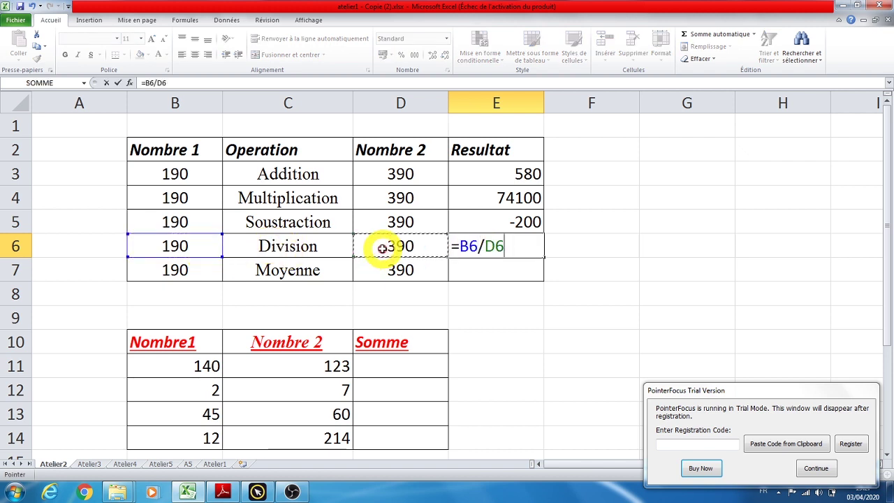
key("Return")
Enter the formula =B7+D7/2 in the Resultat cell E7 of the Moyenne row.
type("=")
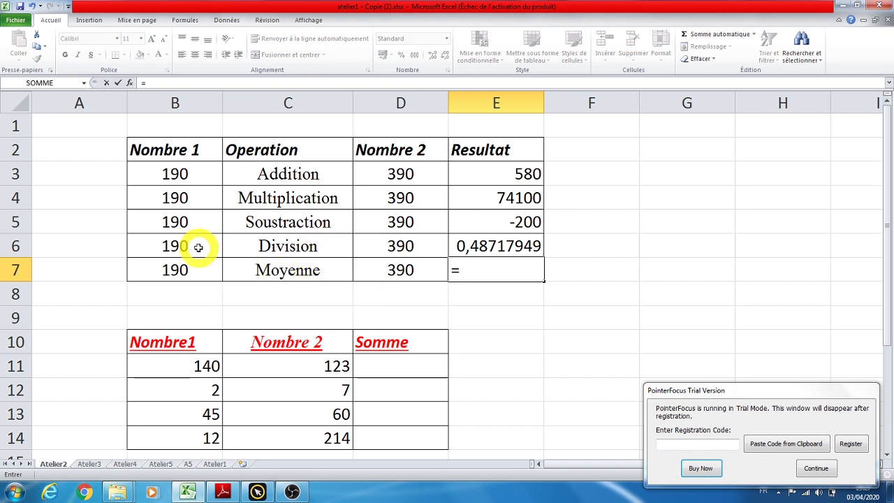
left_click(183, 269)
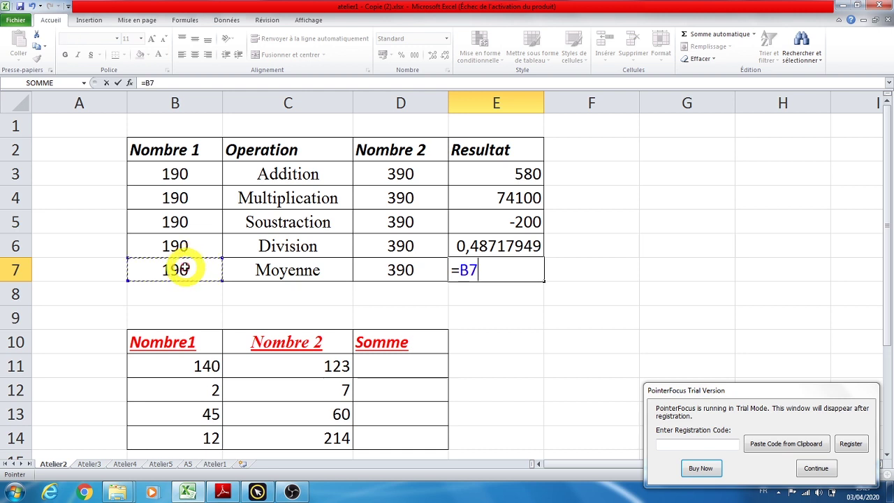
type("+")
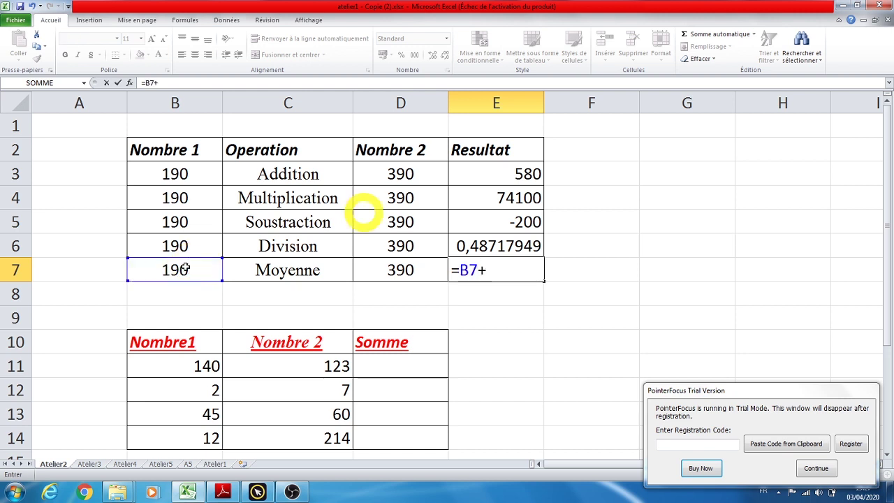
left_click(421, 273)
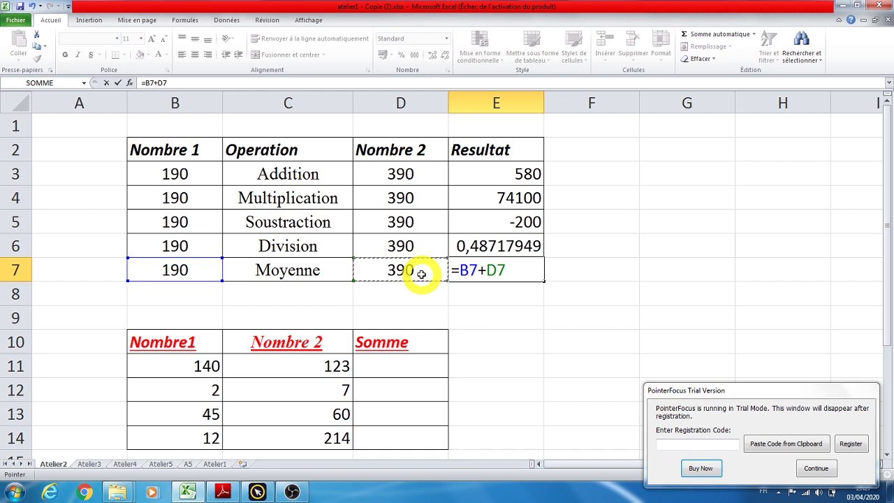
type("/2")
key("Return")
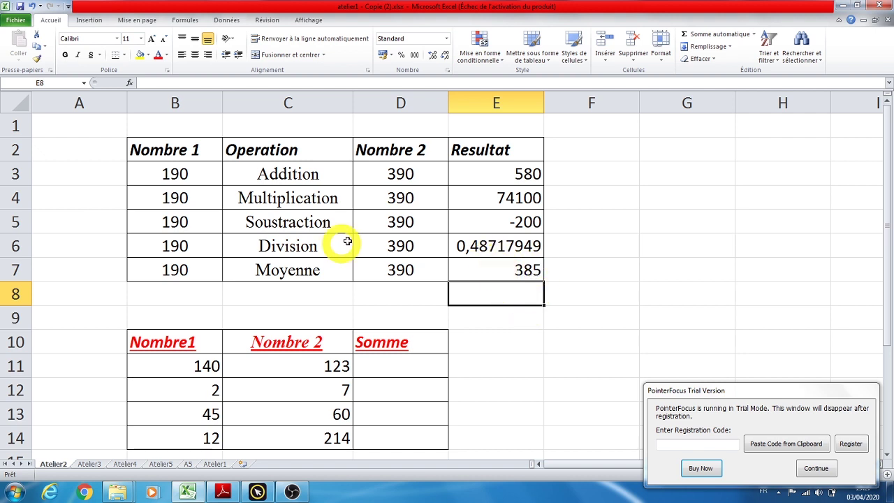
Correct the Moyenne formula in E7 by adding parentheses around the sum, making it =(B7+D7)/2.
left_click(199, 270)
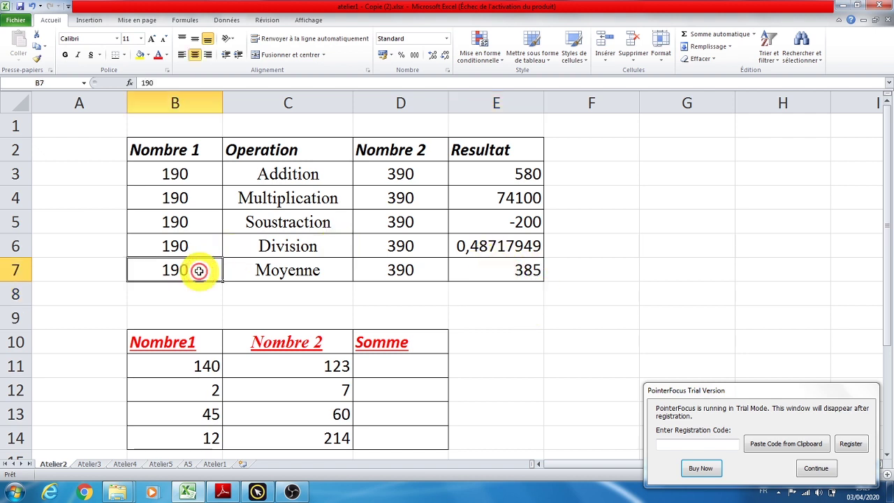
left_click(392, 272)
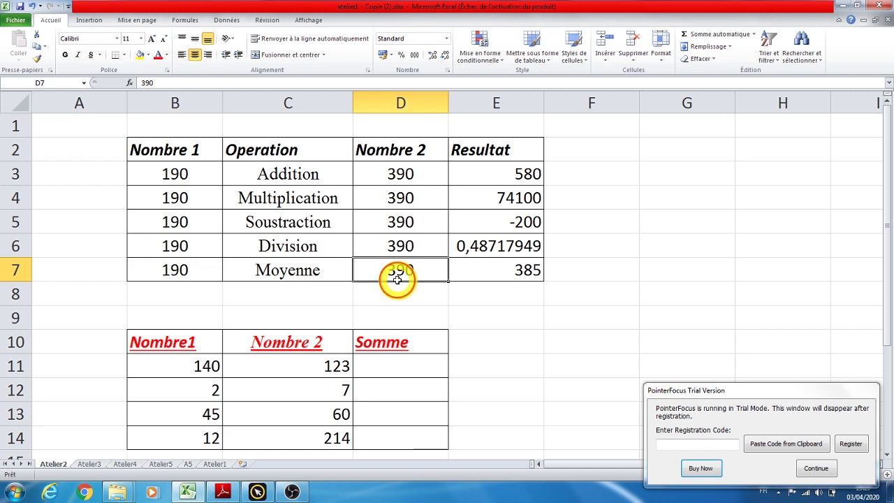
left_click(495, 279)
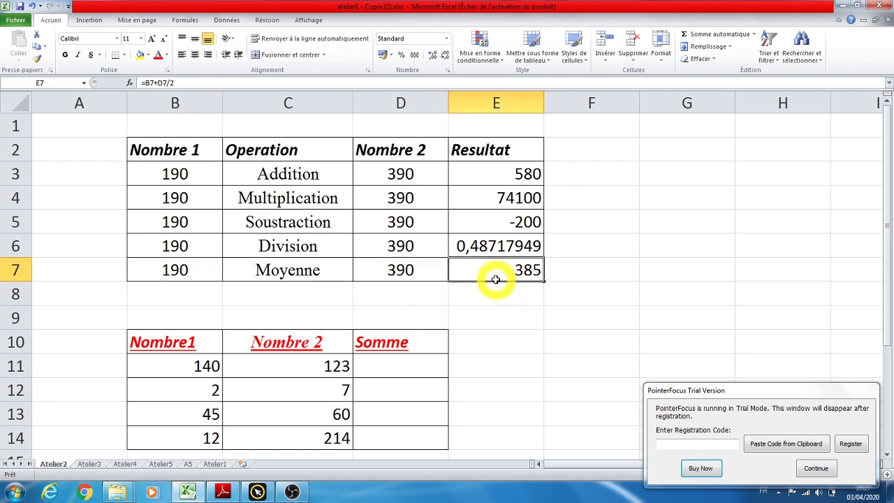
double_click(509, 271)
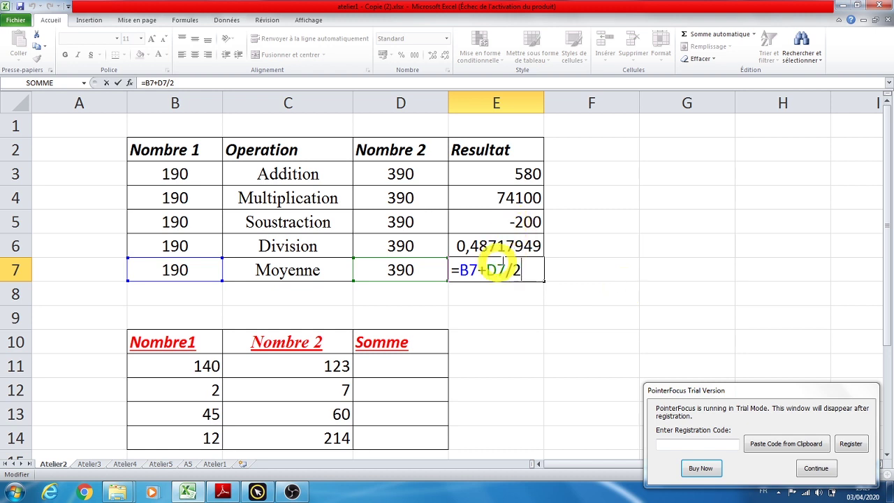
left_click_drag(486, 271, 515, 272)
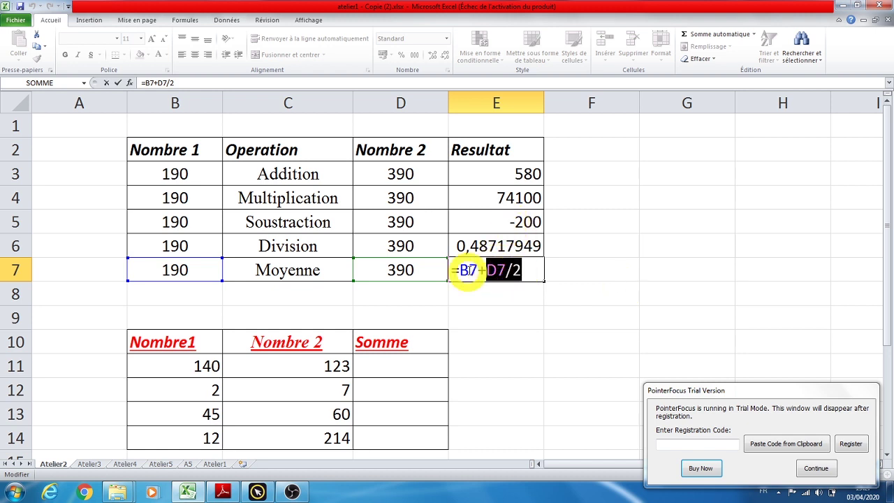
mouse_move(460, 270)
left_mouse_down()
mouse_move(517, 271)
mouse_move(468, 271)
left_mouse_up()
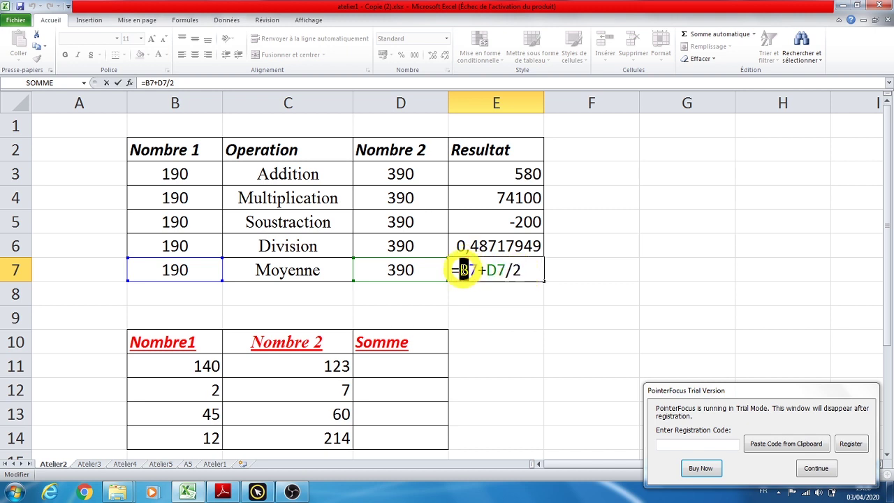
left_click(460, 270)
type("(")
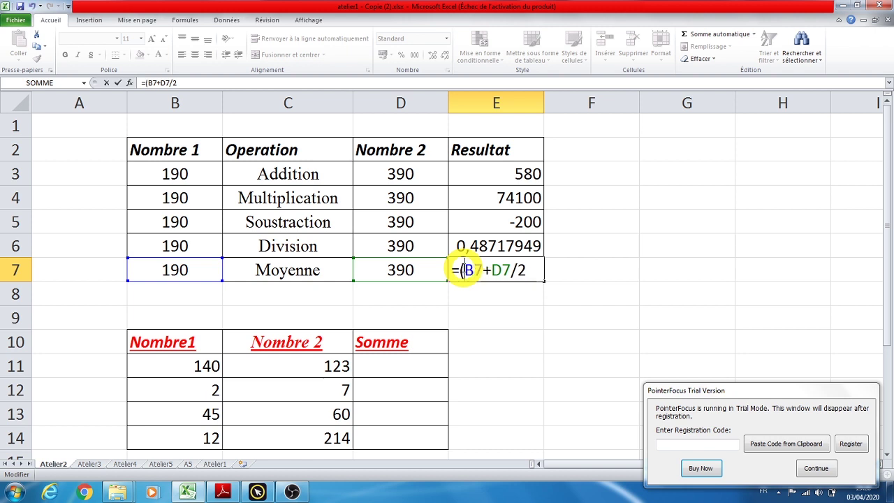
left_click(509, 269)
type(")")
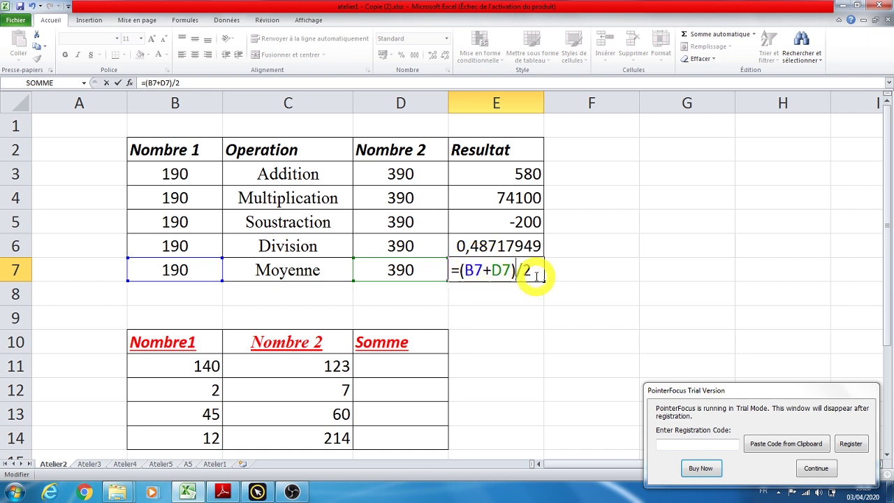
left_click(535, 276)
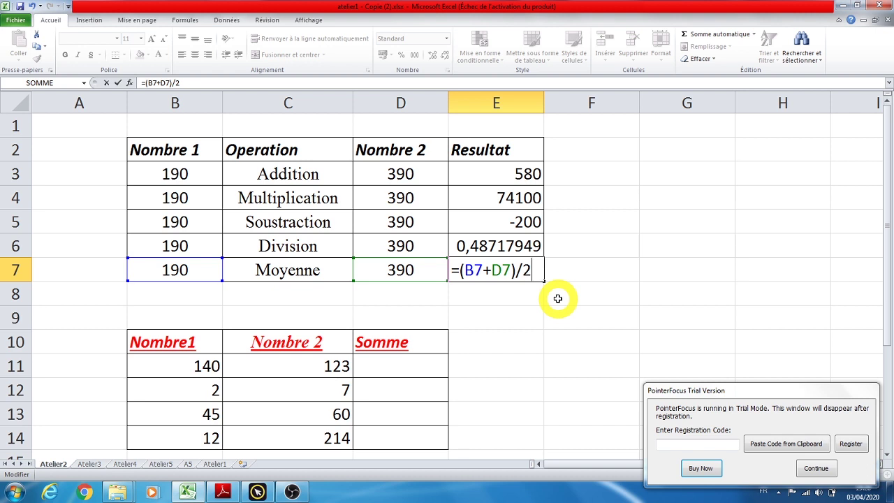
key("Return")
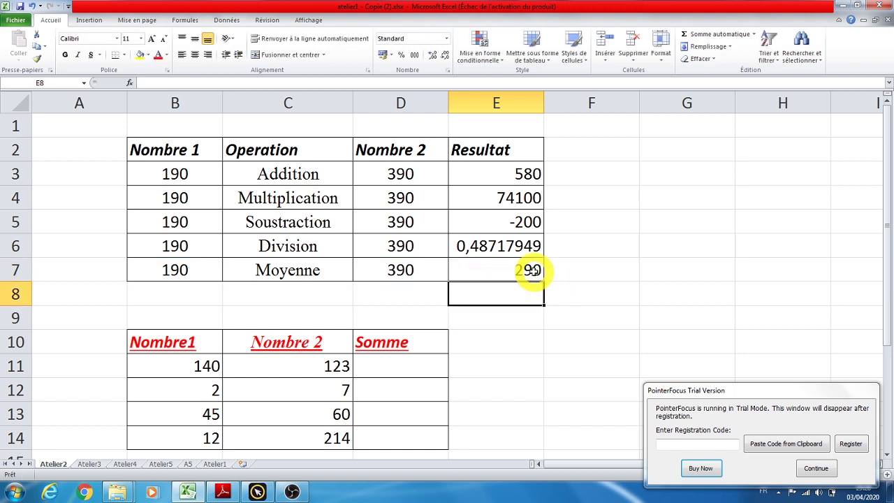
double_click(500, 174)
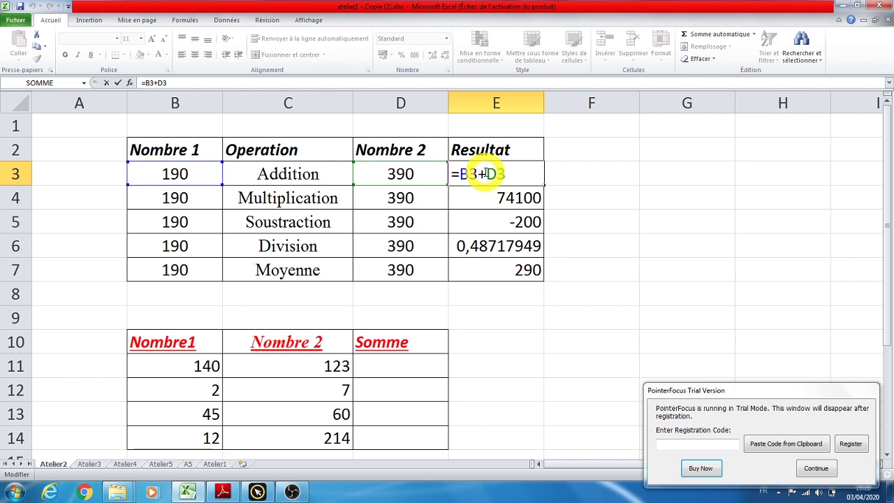
scroll(877, 250, "down", 1)
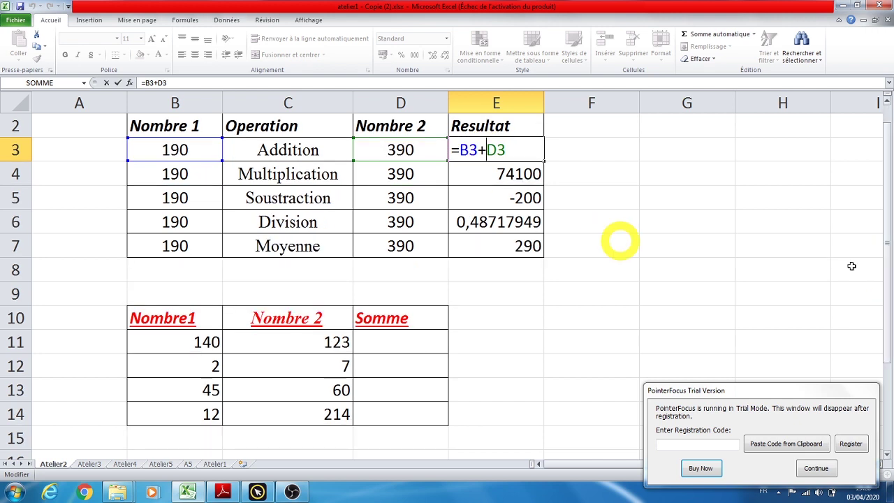
left_click(196, 338)
key("Escape")
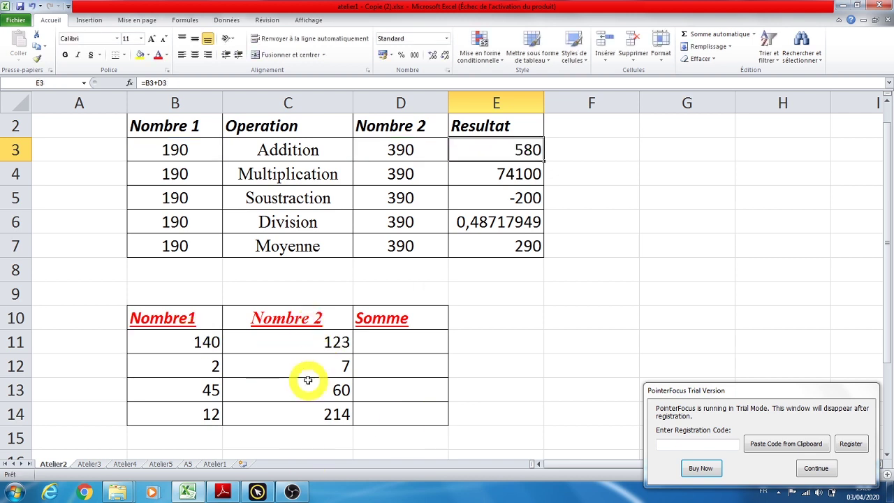
Enter the formula =B11+C11 in the Somme cell D11 and fill it down through D14.
left_click(382, 340)
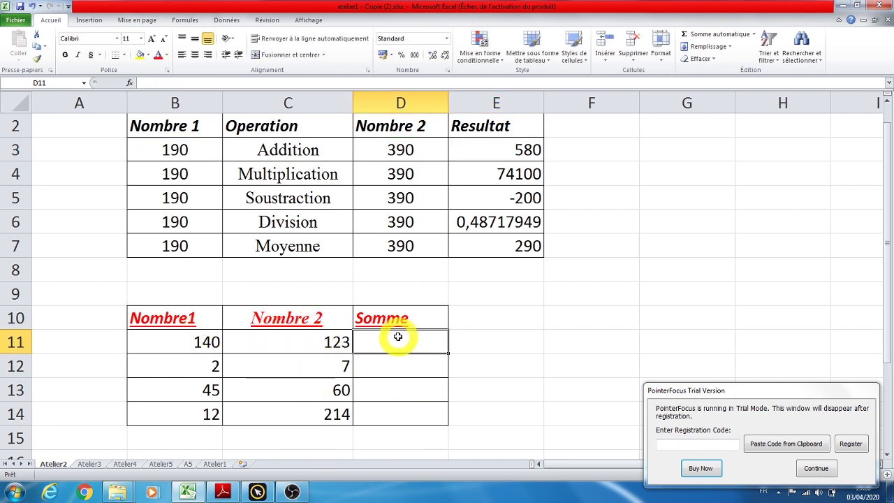
type("=")
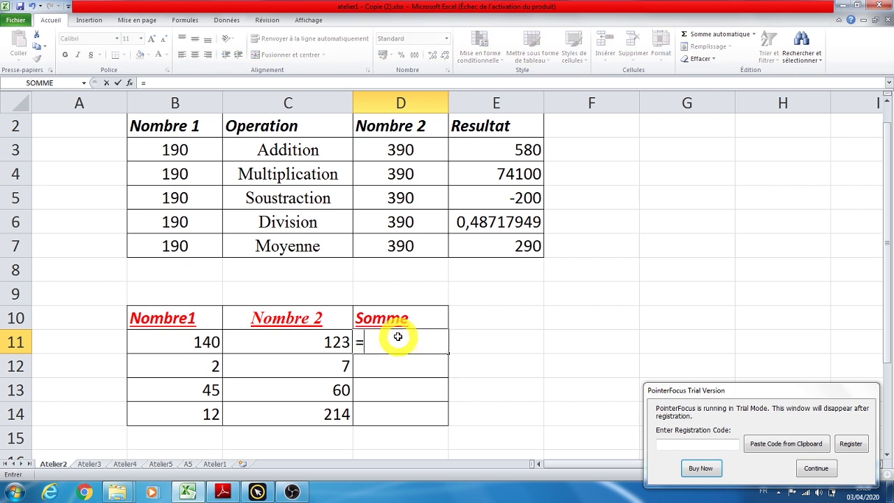
left_click(183, 344)
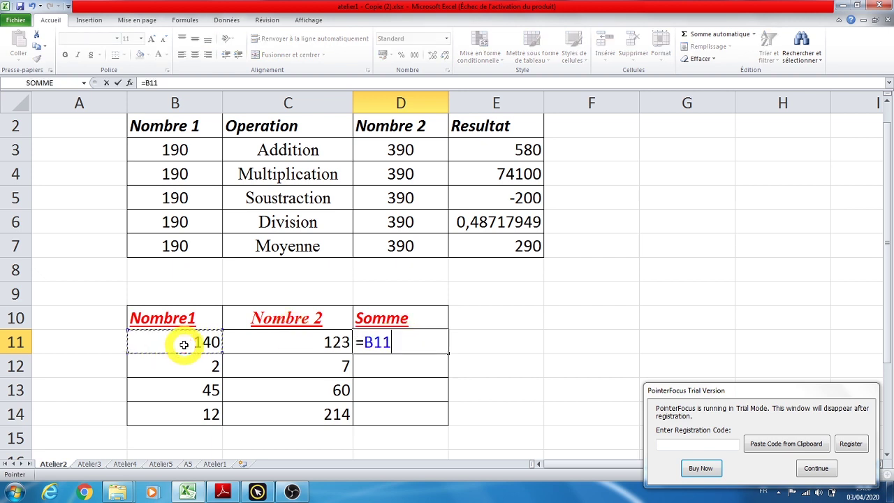
type("+")
left_click(267, 341)
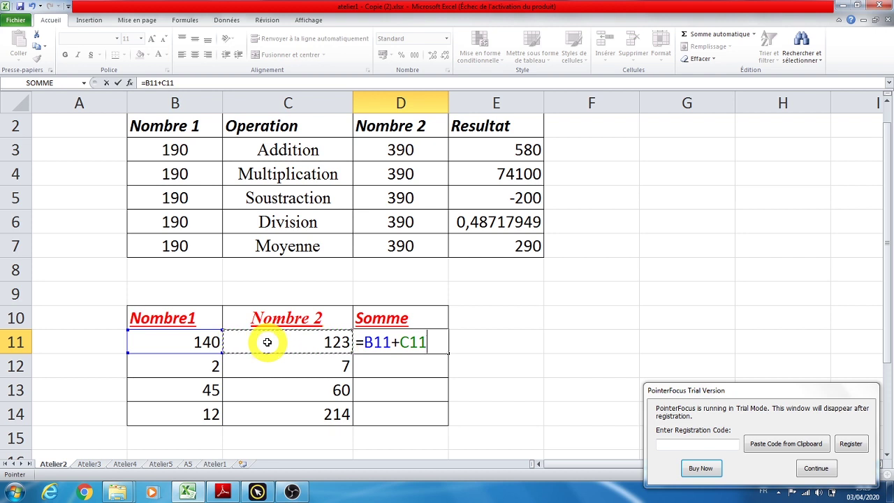
key("Return")
left_click(405, 342)
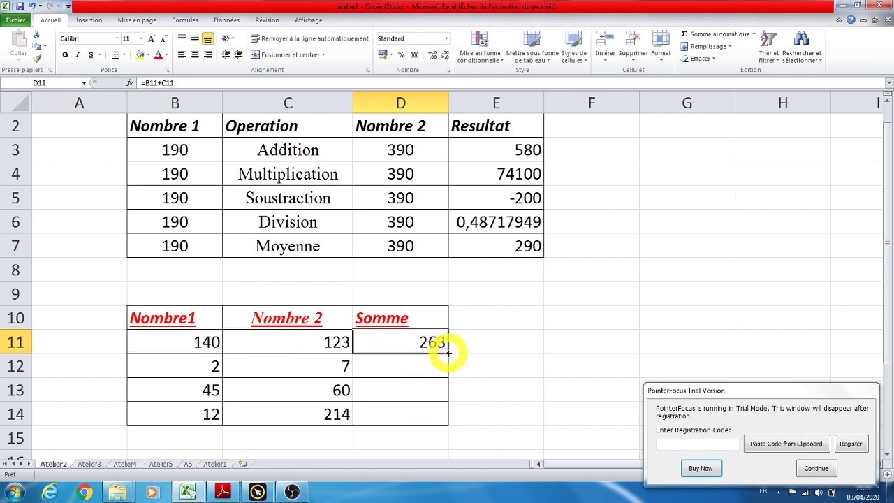
left_click_drag(447, 352, 453, 430)
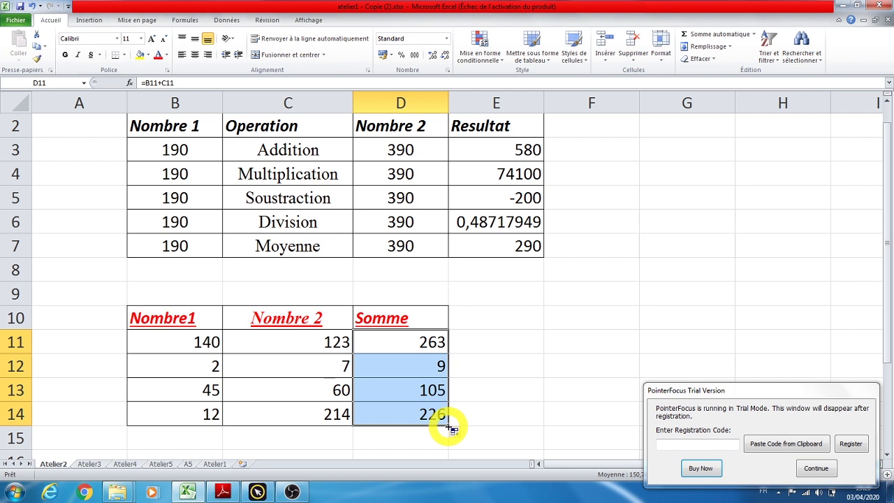
Open the sum formula in D11 for inspection, then fill it down again through D14.
left_click(418, 348)
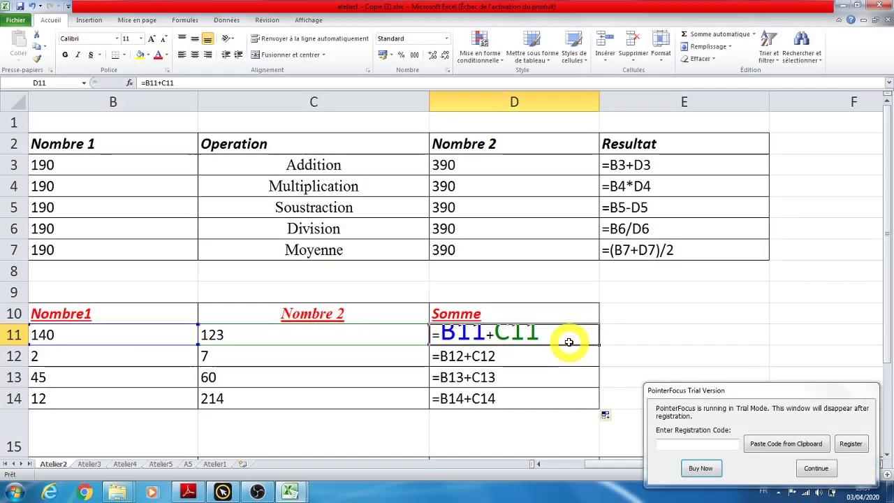
double_click(564, 337)
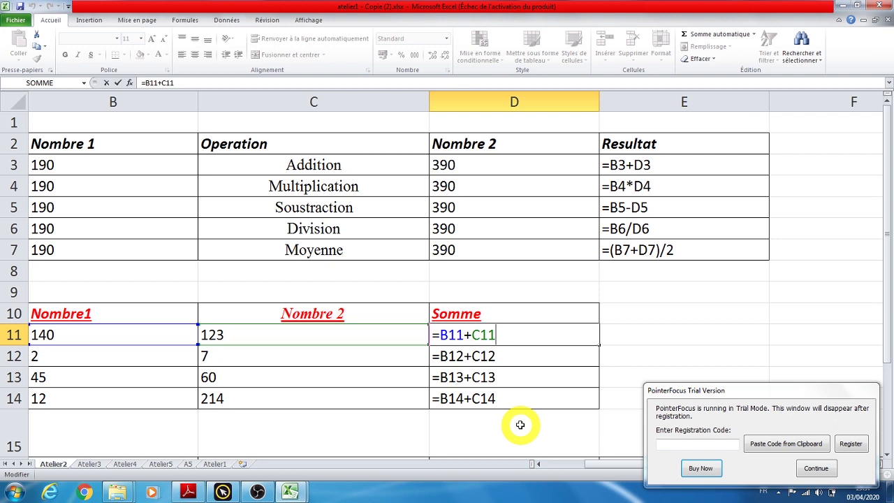
left_click_drag(520, 425, 601, 352)
left_click(591, 335)
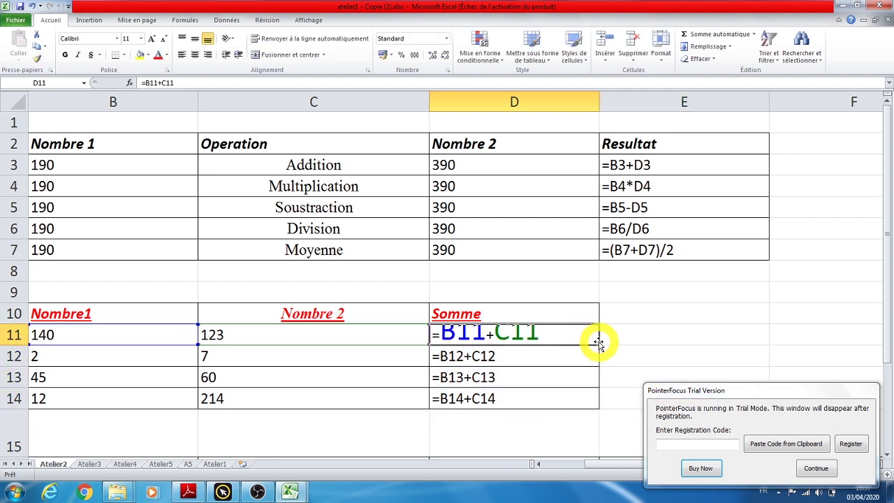
left_click_drag(598, 347, 595, 407)
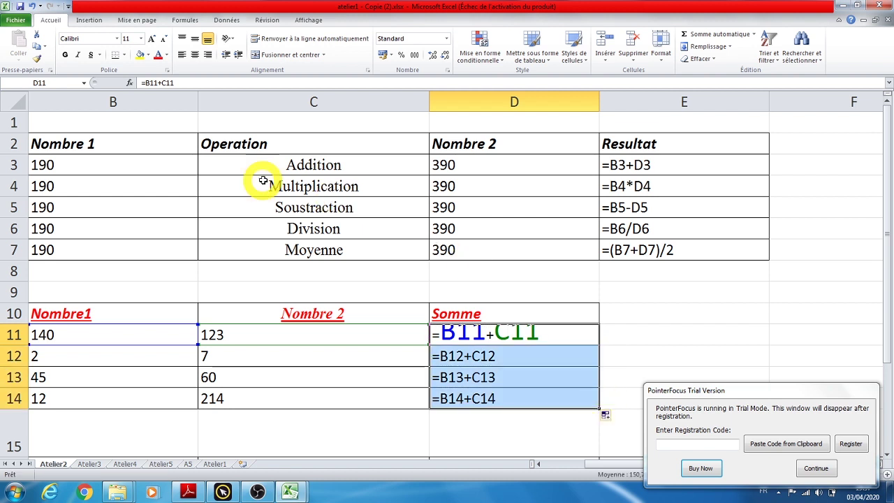
Examine how columns B and C and rows 11 to 14 correspond to the cell references in the Somme formulas.
left_click(129, 82)
left_click(551, 134)
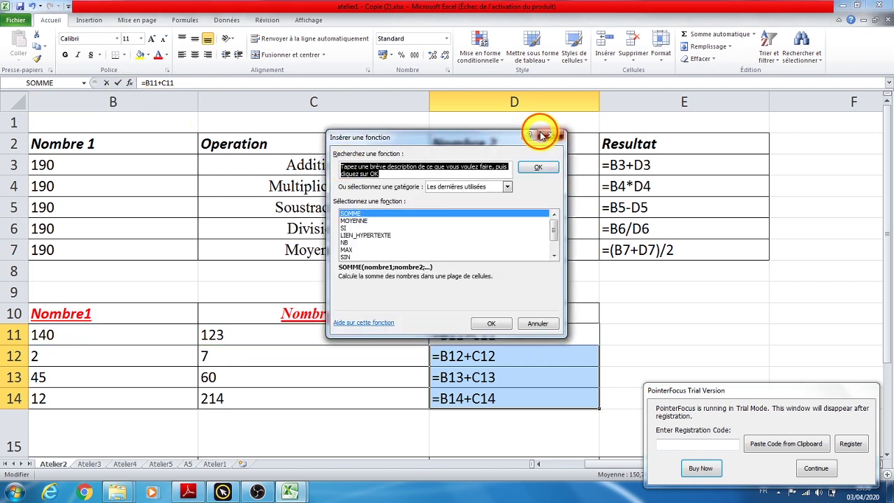
left_click(132, 97)
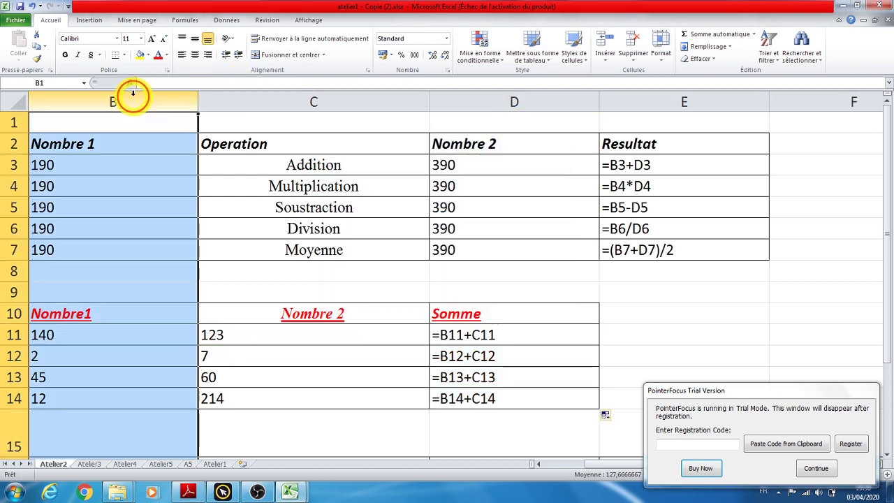
left_click(299, 93)
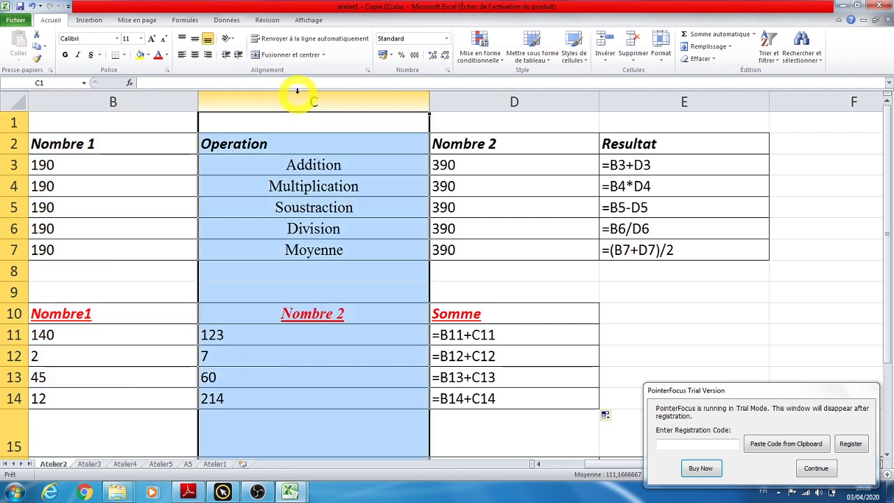
left_click(140, 92)
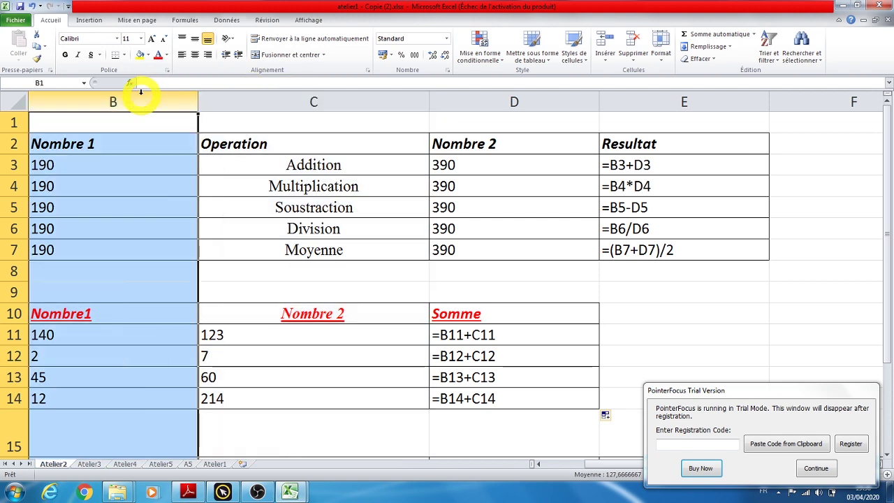
left_click(14, 335)
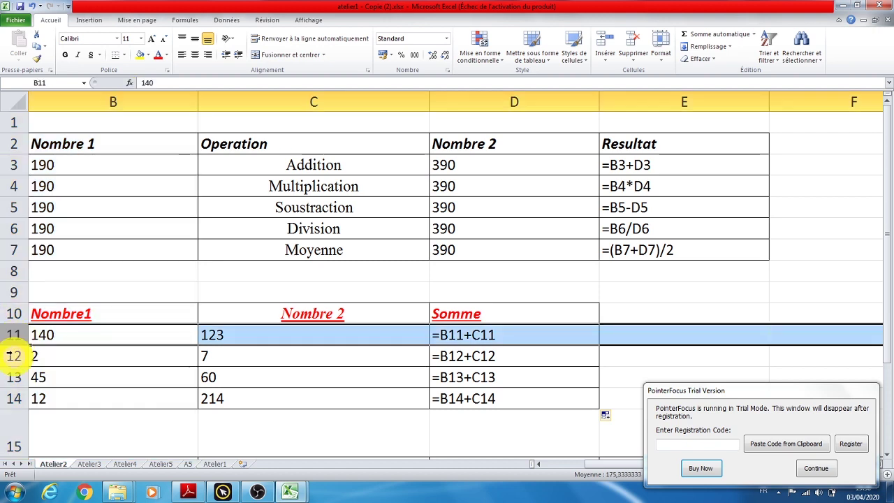
left_click(14, 357)
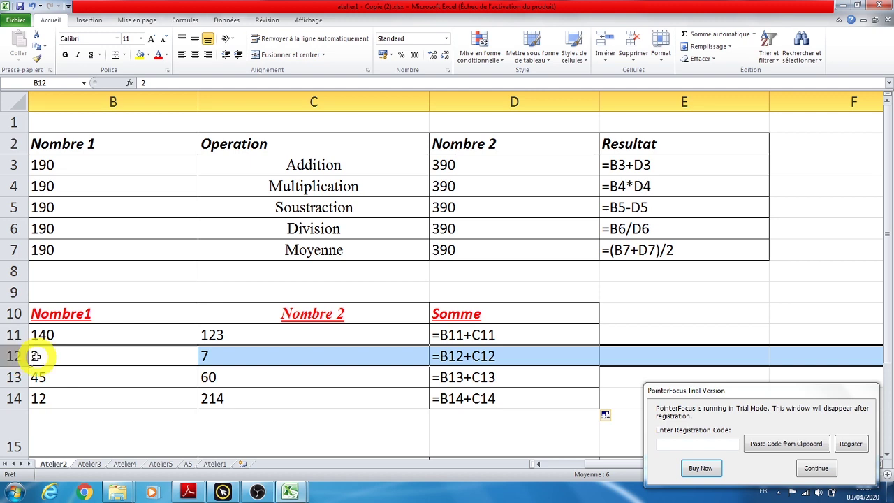
left_click(12, 377)
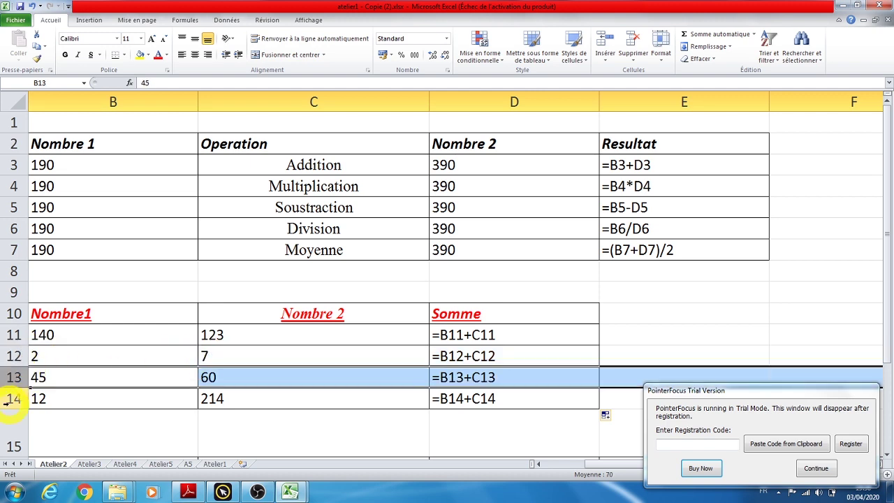
left_click(13, 398)
Auto-fill the sum formula from D11 down to the last row of the Somme column.
double_click(502, 361)
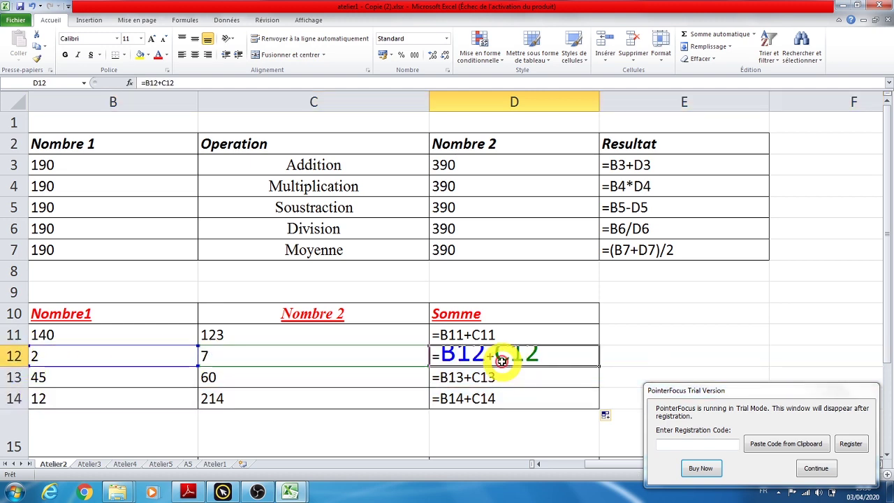
double_click(590, 339)
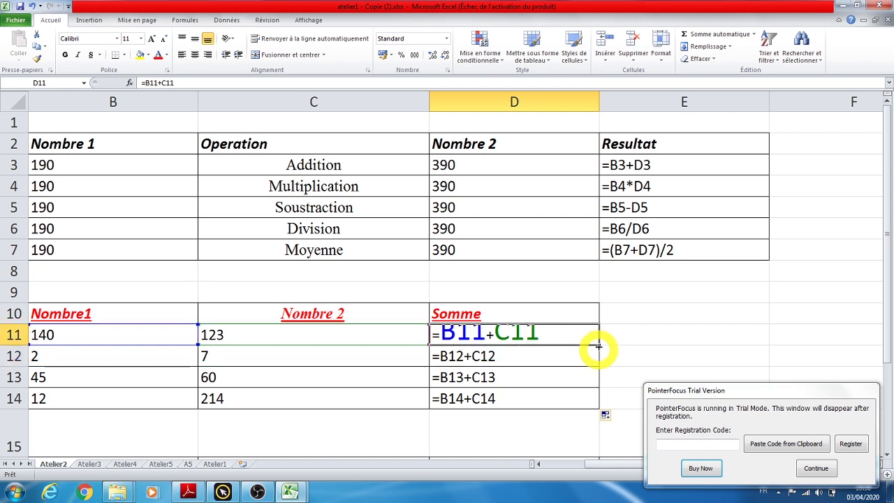
left_click(598, 349)
left_click(595, 340)
double_click(599, 344)
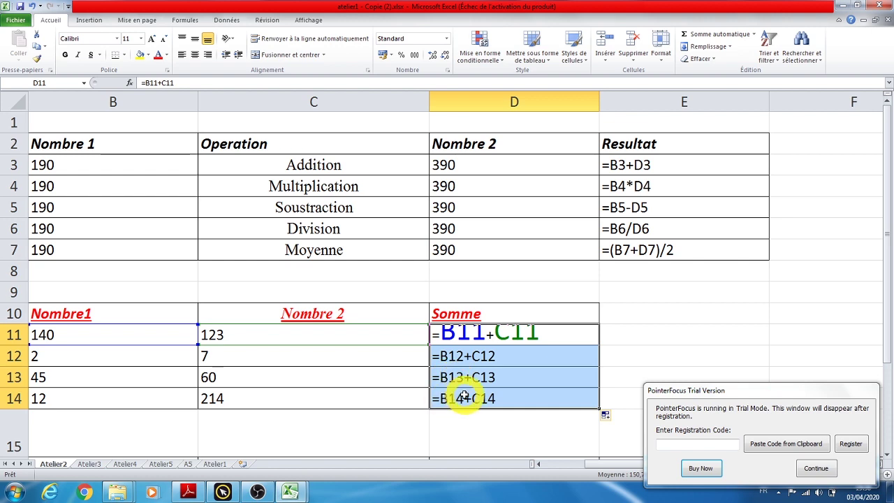
Open the Somme formula in D11 to review its references to B11 and C11.
double_click(517, 339)
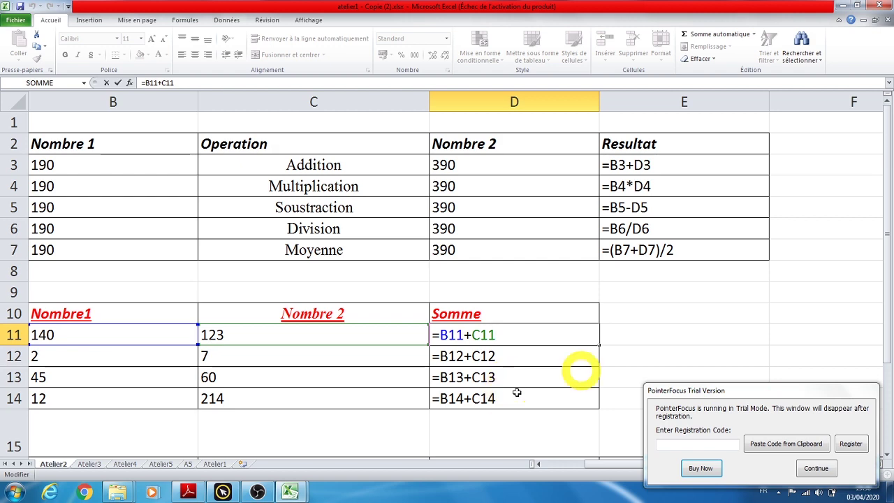
left_click_drag(885, 250, 890, 355)
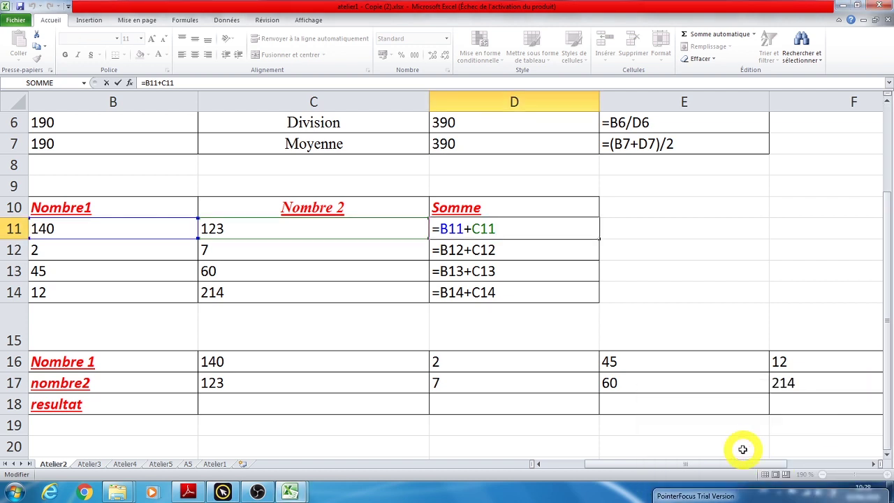
scroll(743, 449, "down", 2)
left_click(742, 449)
Examine the Nombre 1 and nombre2 values in rows 16 and 17 that feed the resultat row.
left_click(168, 246)
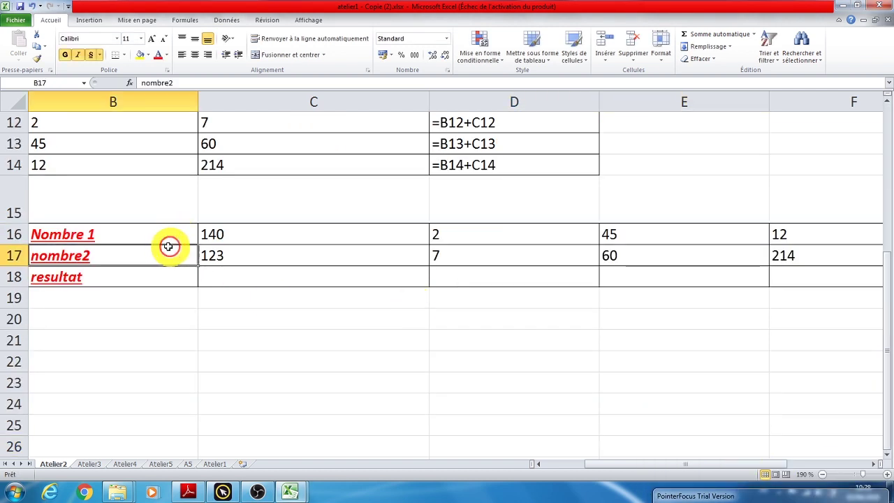
left_click(228, 234)
left_click(460, 235)
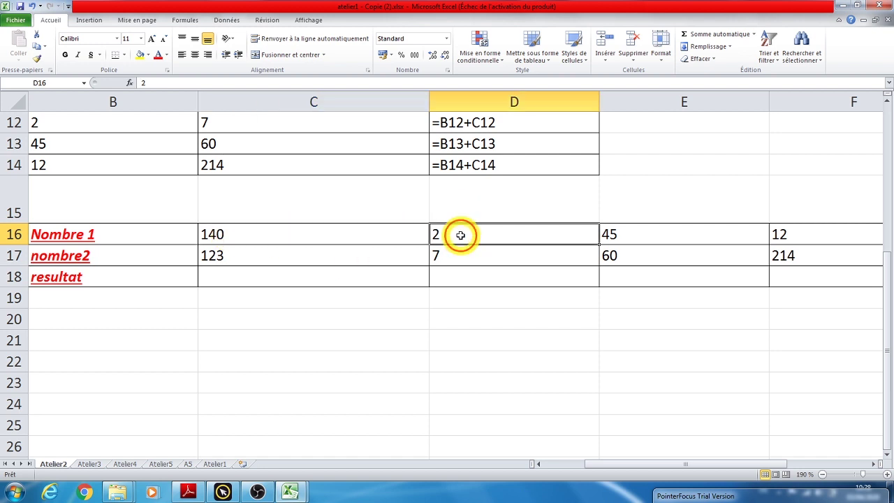
left_click(637, 233)
left_click(786, 234)
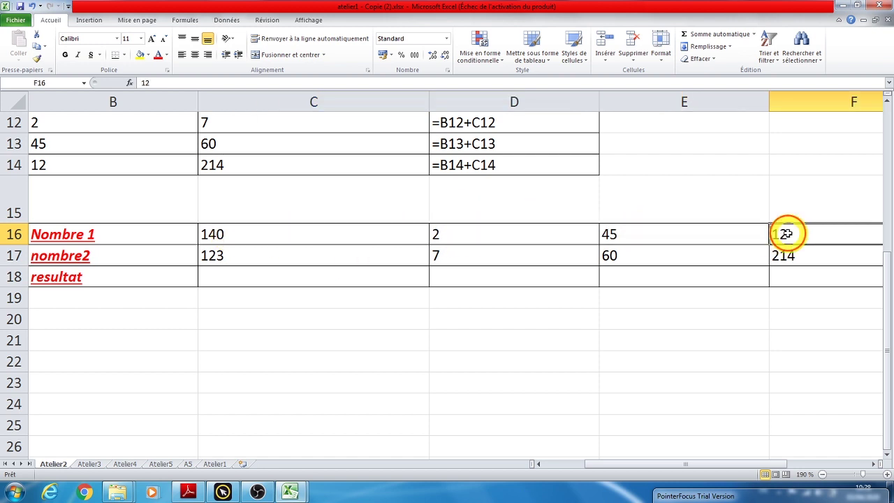
left_click(187, 257)
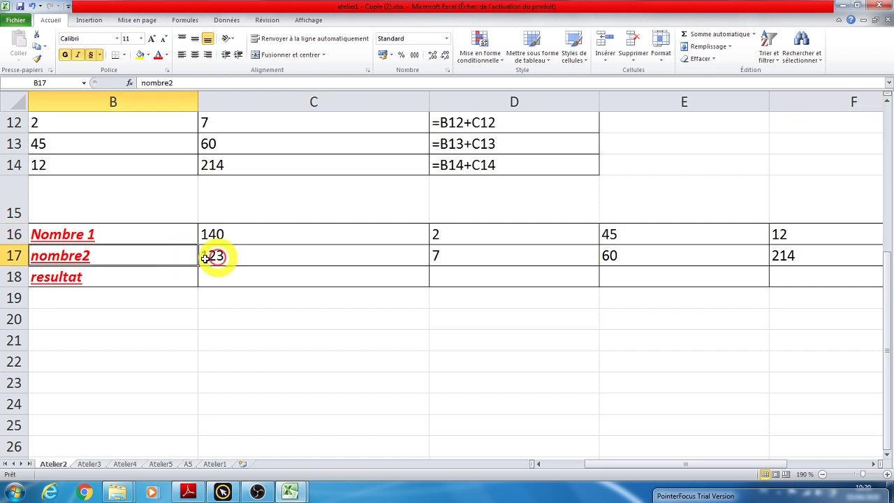
left_click(213, 256)
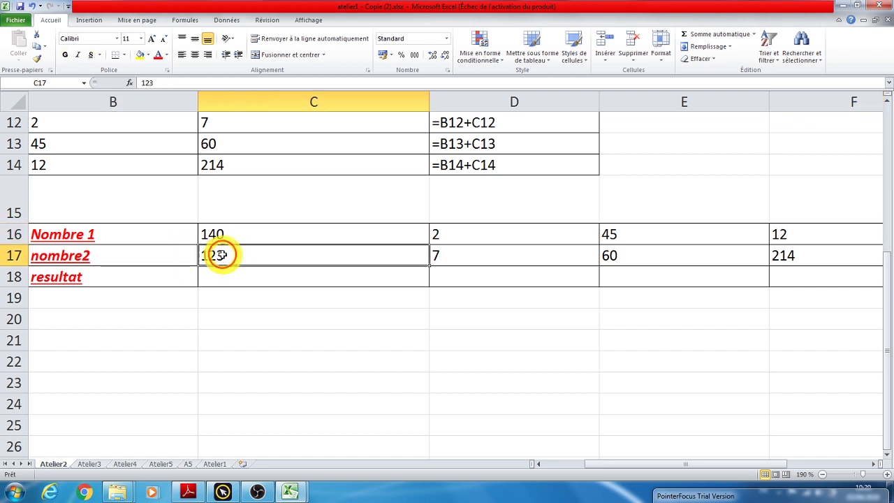
left_click(458, 256)
left_click(652, 255)
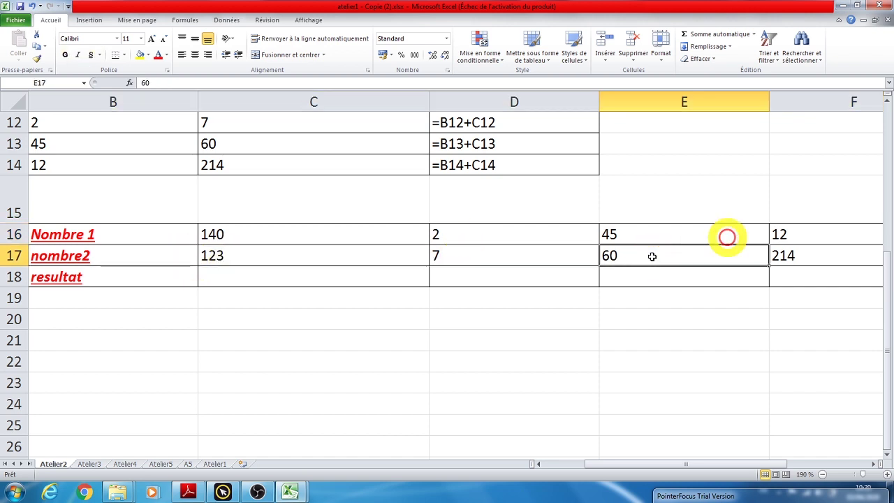
left_click(853, 259)
left_click(305, 272)
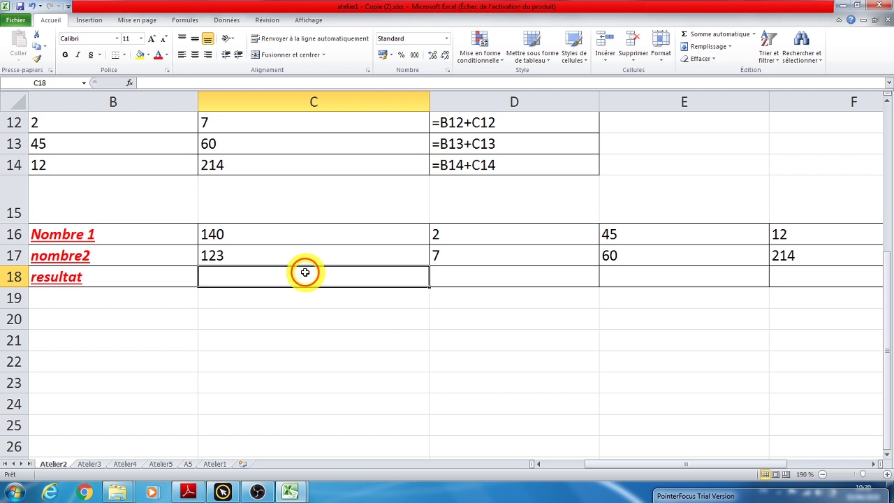
left_click(274, 232)
left_click(266, 256)
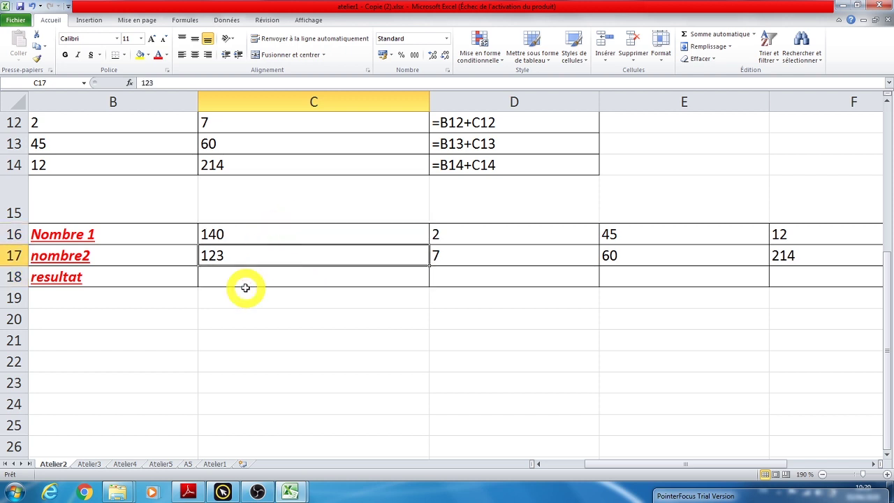
Enter the formula =C16+C17 in resultat cell C18 and fill it across through G18.
left_click(253, 276)
type("=")
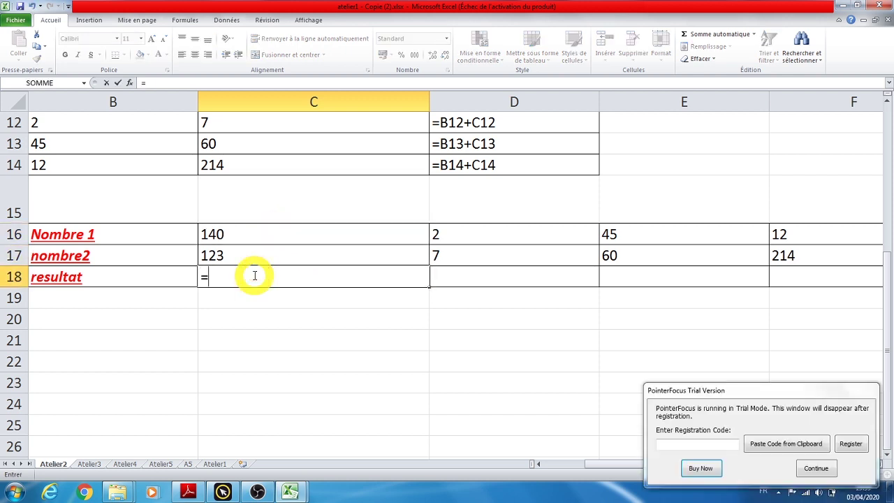
left_click(248, 229)
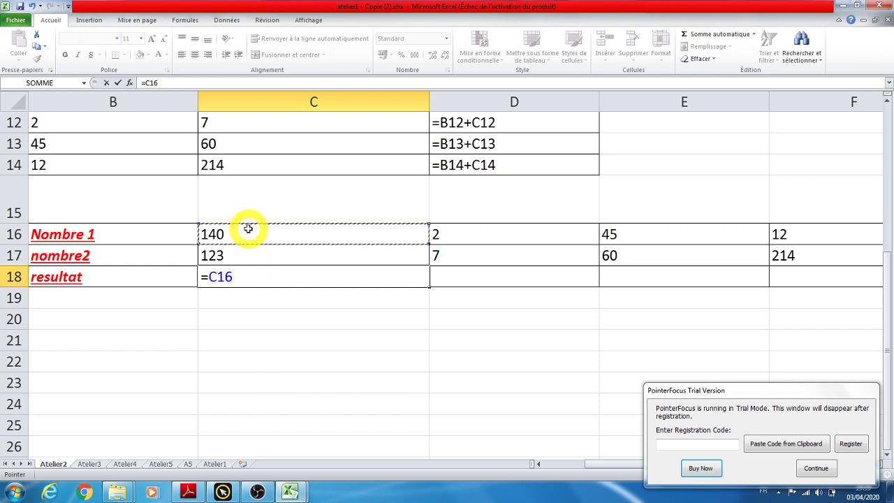
type("+")
left_click(246, 257)
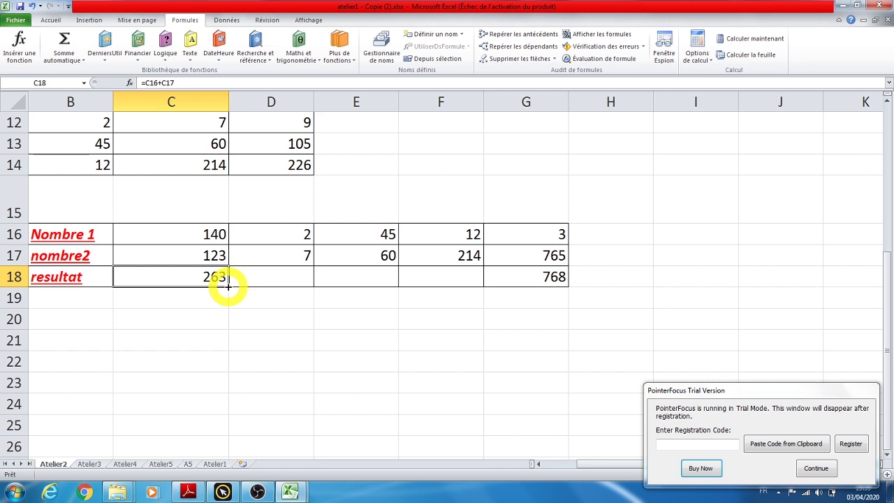
left_click_drag(229, 286, 523, 279)
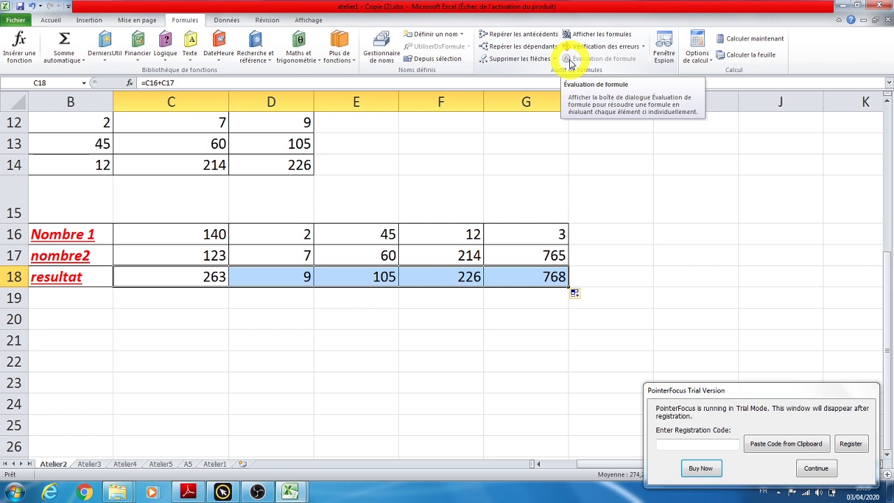
Display the worksheet's formulas and inspect the cell references of the resultat formulas in C18, D18 and G18.
left_click(609, 33)
left_click(359, 280)
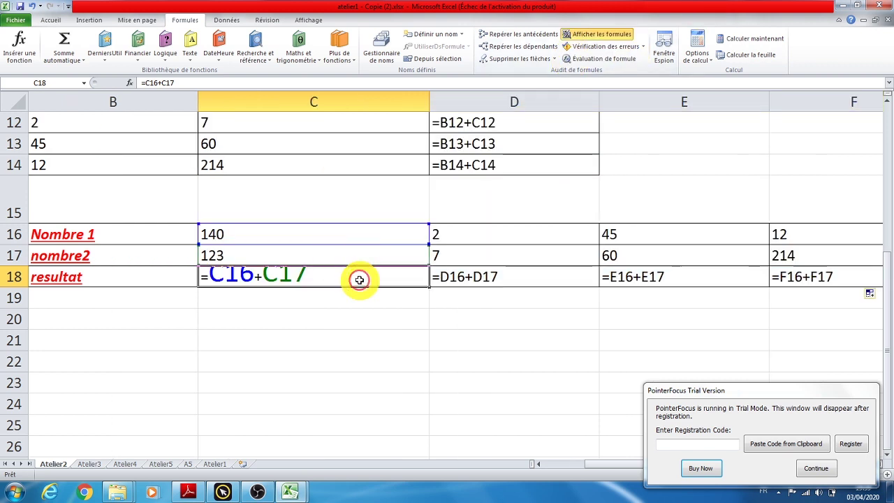
double_click(354, 281)
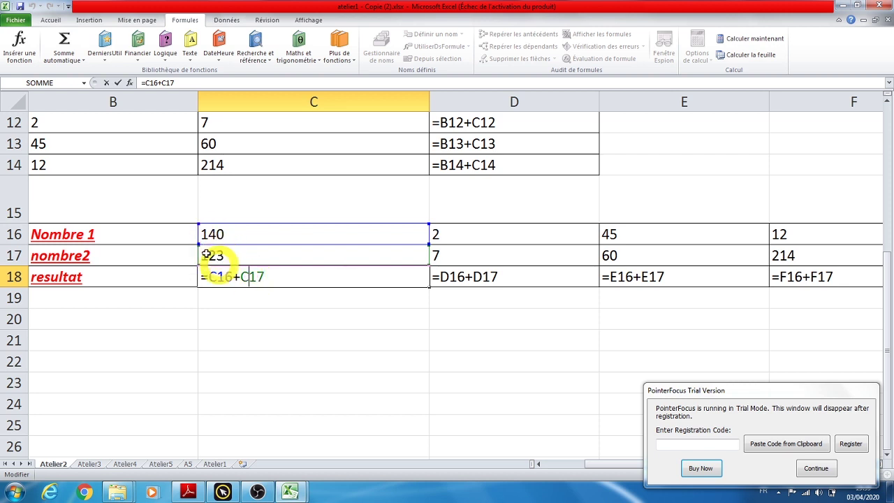
left_click(465, 278)
double_click(467, 276)
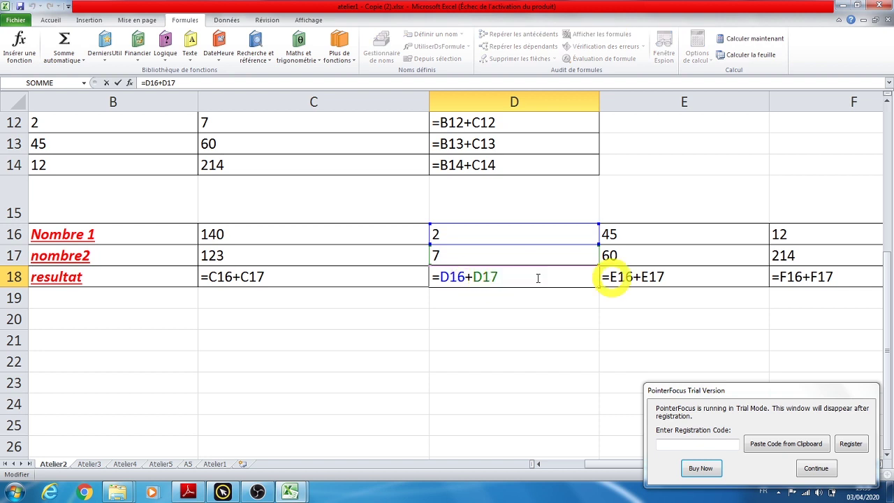
left_click(839, 280)
double_click(839, 280)
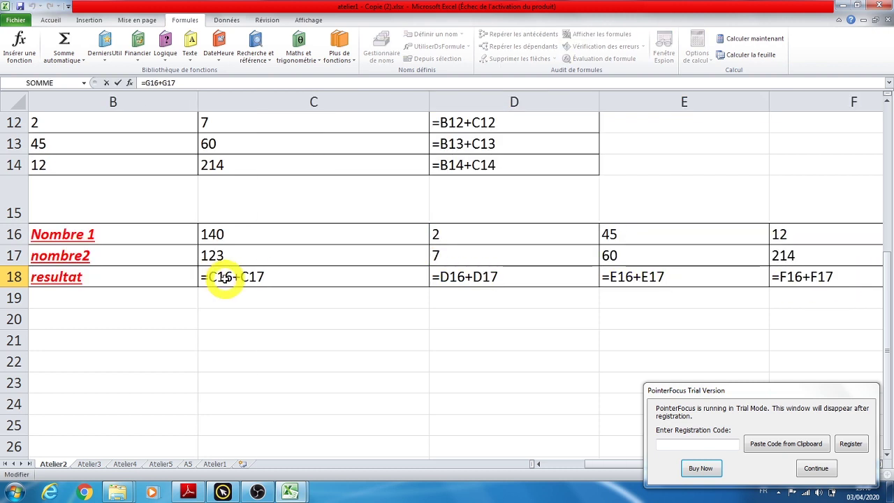
Examine how rows 16 and 17 and columns C to F correspond to the references in the resultat formulas.
left_click(20, 235)
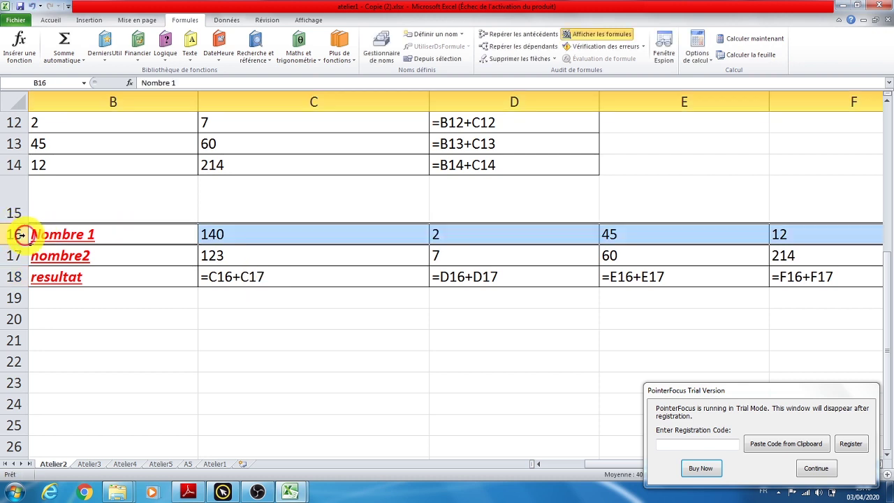
left_click(19, 256)
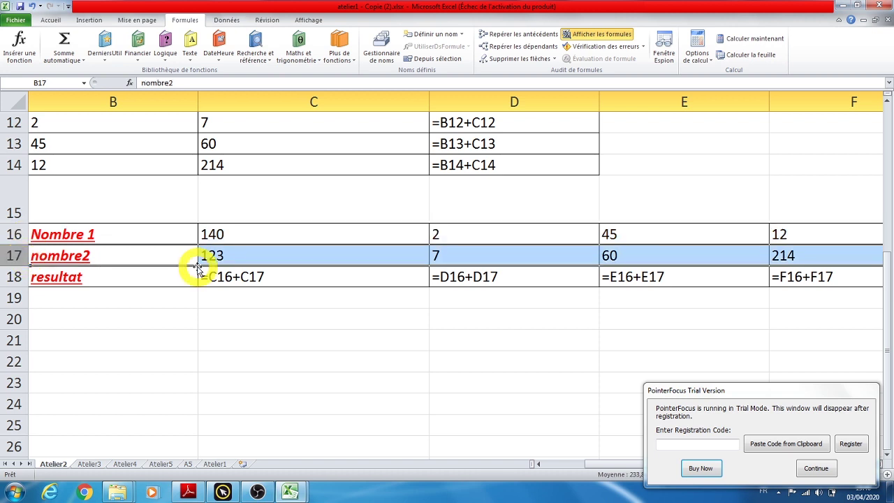
left_click(300, 91)
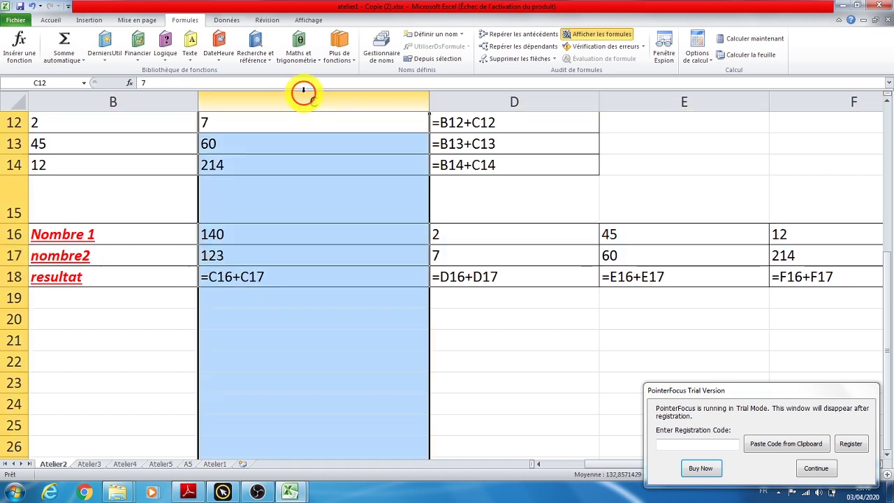
left_click(523, 91)
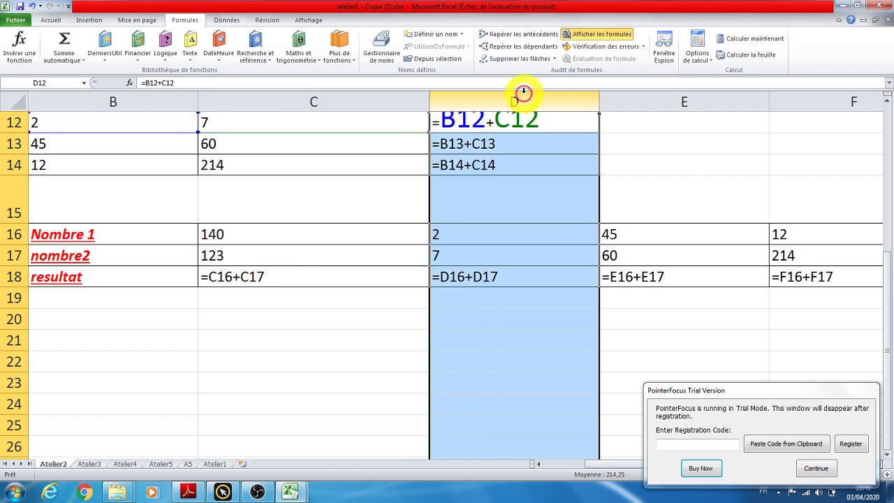
left_click(669, 102)
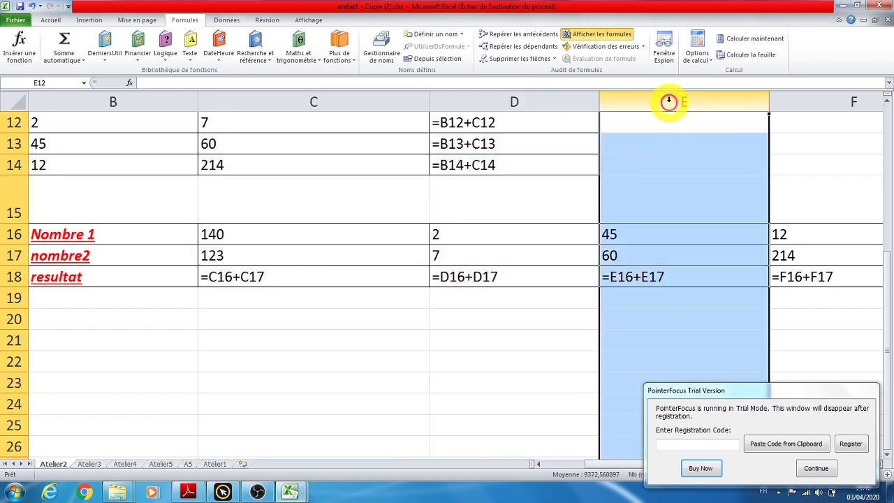
left_click(842, 94)
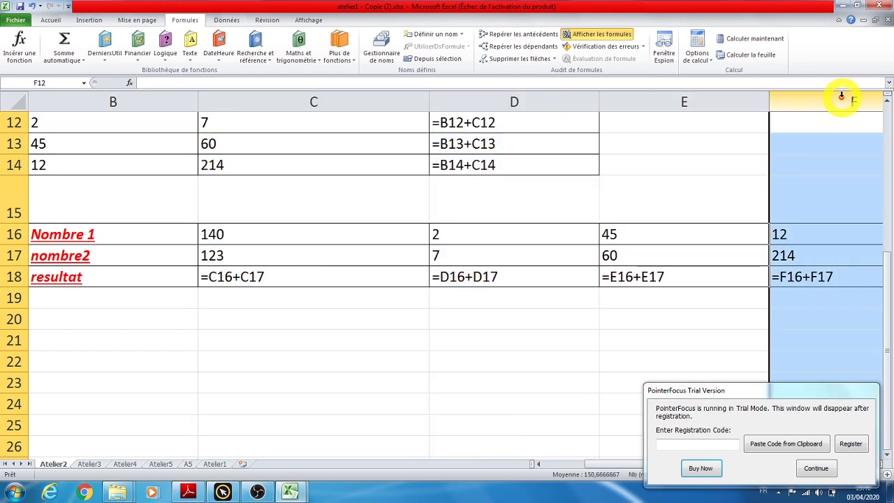
double_click(579, 137)
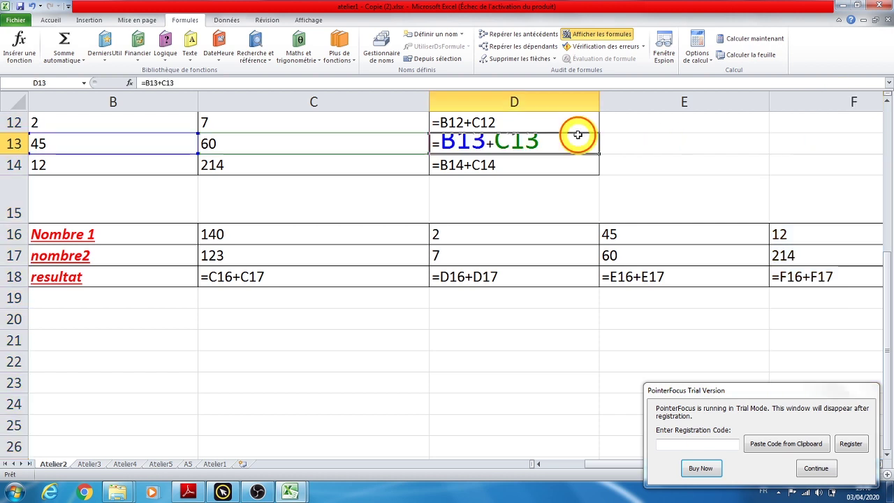
double_click(624, 164)
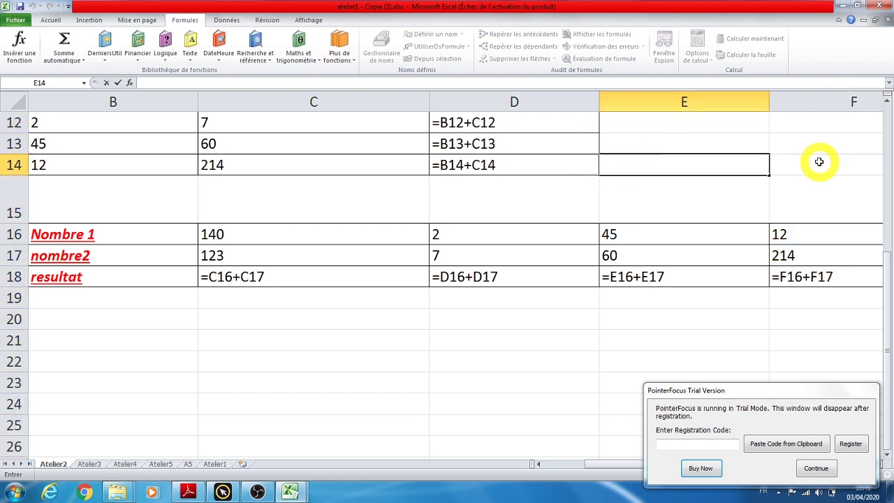
Fill the sum formula from C18 across to D18 again, and open the C18 formula for inspection.
left_click_drag(885, 290, 872, 249)
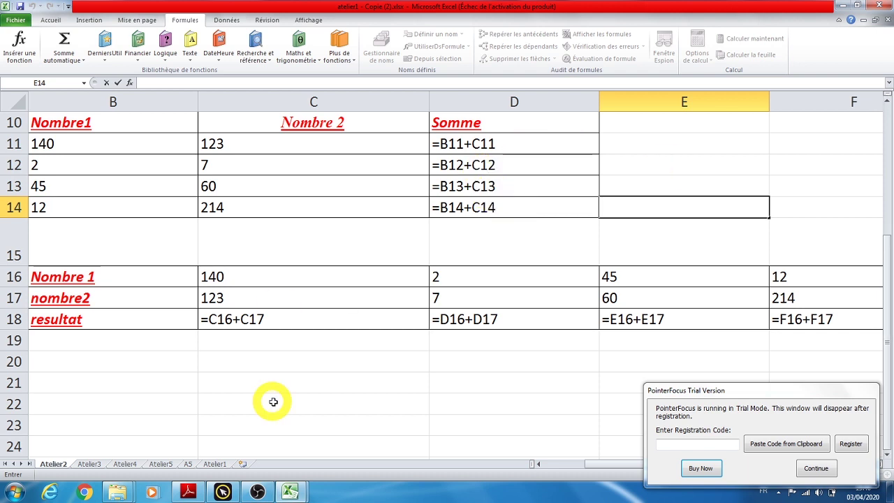
left_click(289, 316)
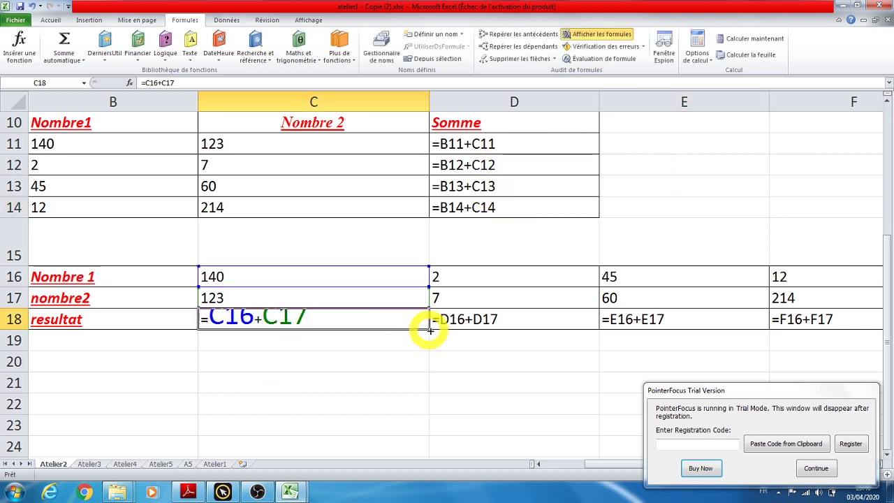
mouse_move(425, 329)
left_mouse_down()
mouse_move(535, 333)
mouse_move(606, 318)
left_mouse_up()
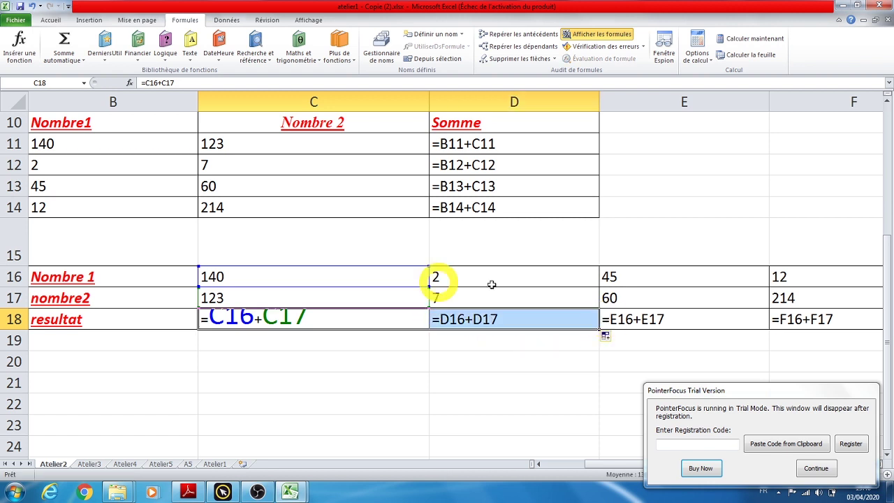
double_click(422, 321)
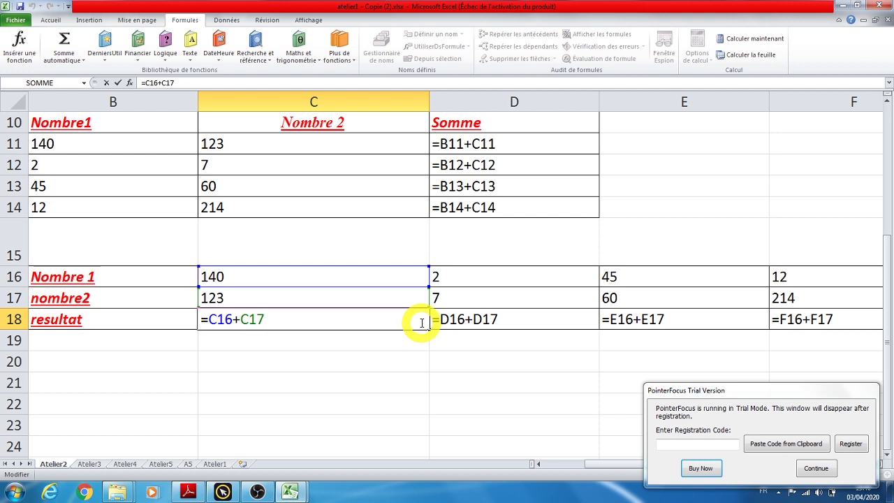
Switch to the Atelier1 worksheet, dismiss the trial notice, and select the first student's Note Math cell C5.
left_click(215, 465)
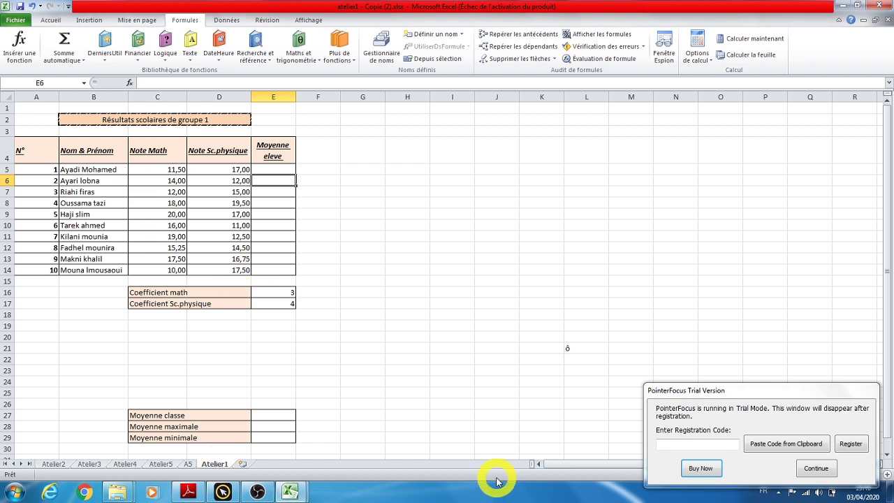
left_click(815, 468)
scroll(101, 227, "up", 3)
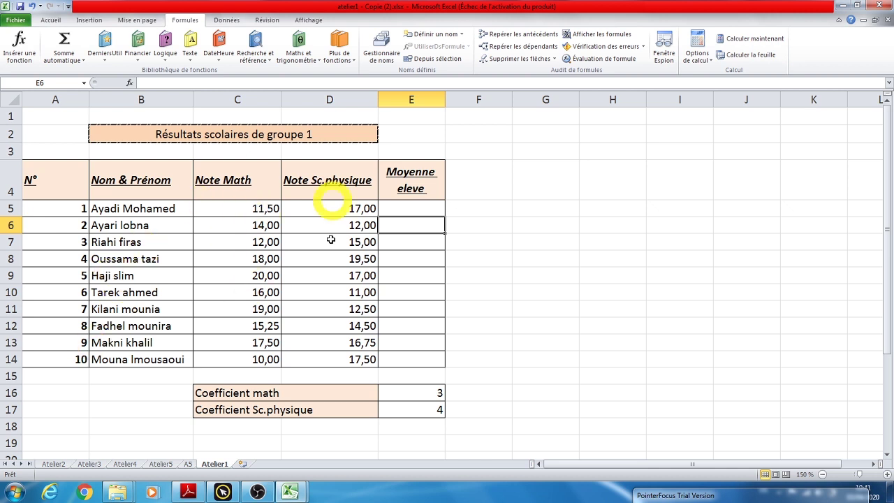
left_click(394, 211)
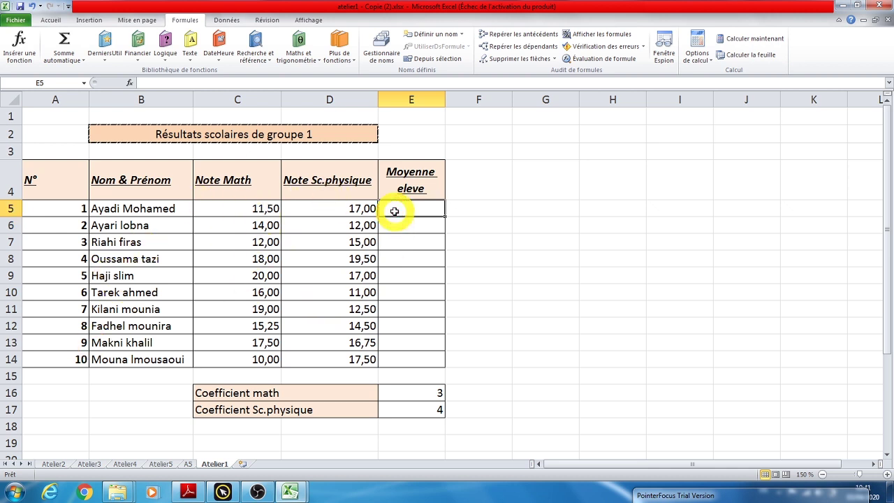
left_click(886, 475)
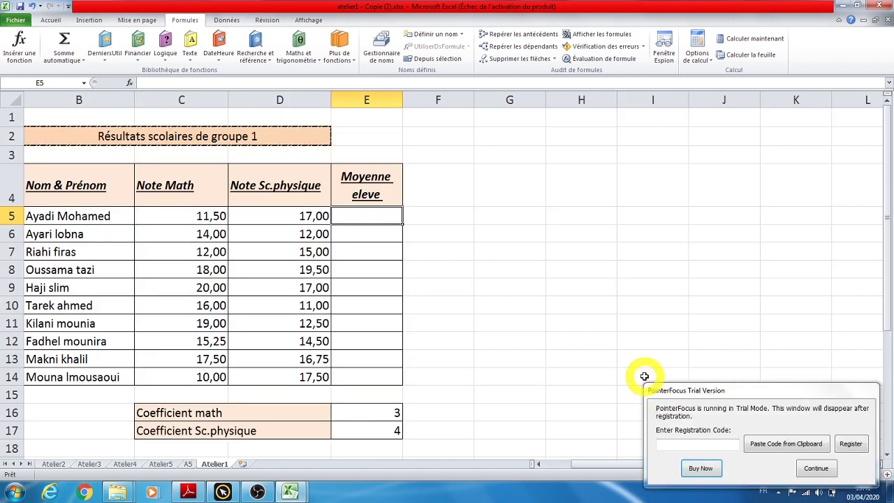
left_click(212, 215)
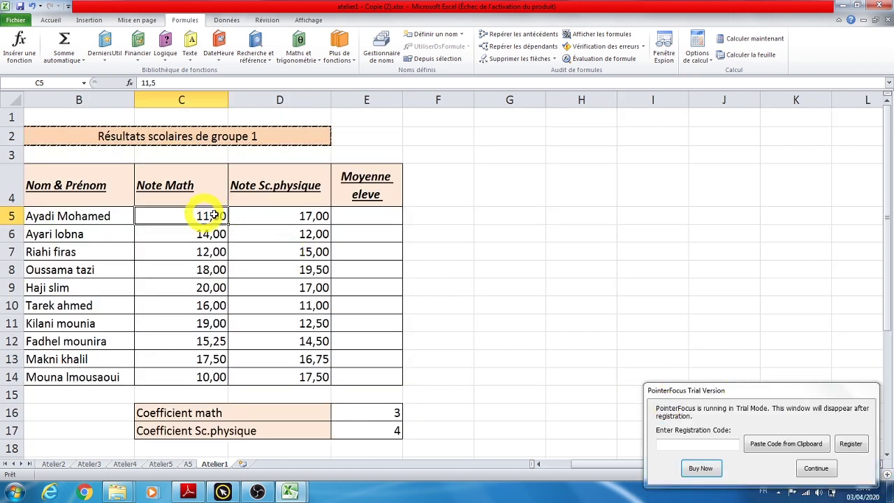
Enter the first student's weighted average in E5 as =(C5*E16+D5*E17)/(E16+E17), using the two coefficient cells.
left_click(370, 428)
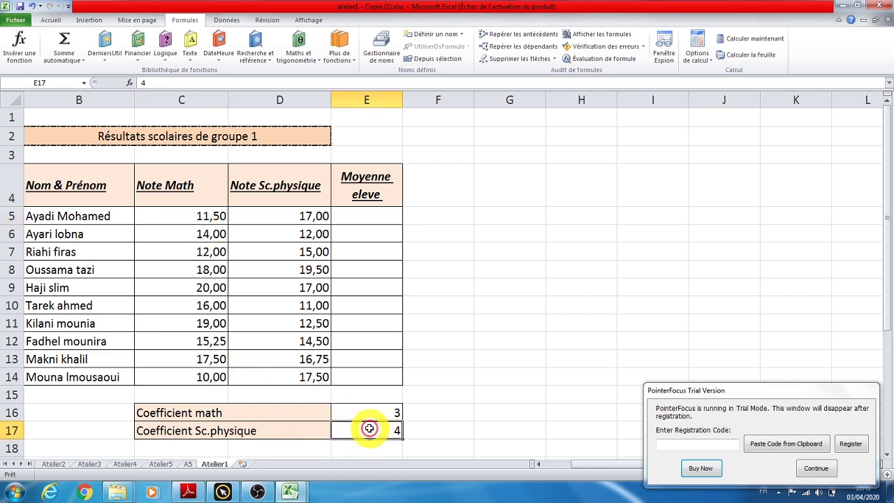
double_click(355, 215)
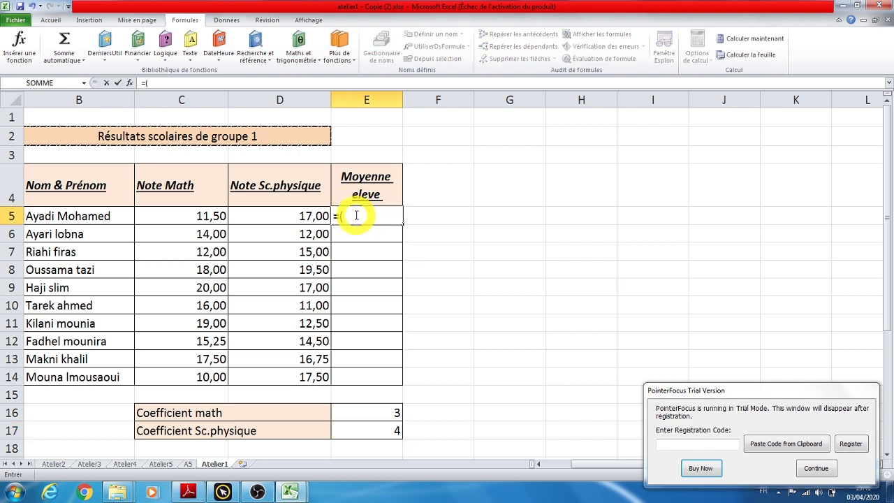
left_click(218, 218)
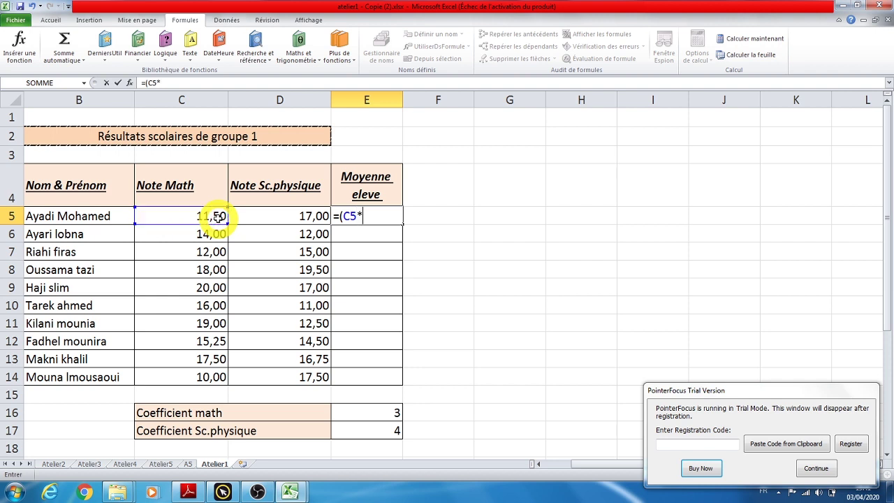
left_click(367, 413)
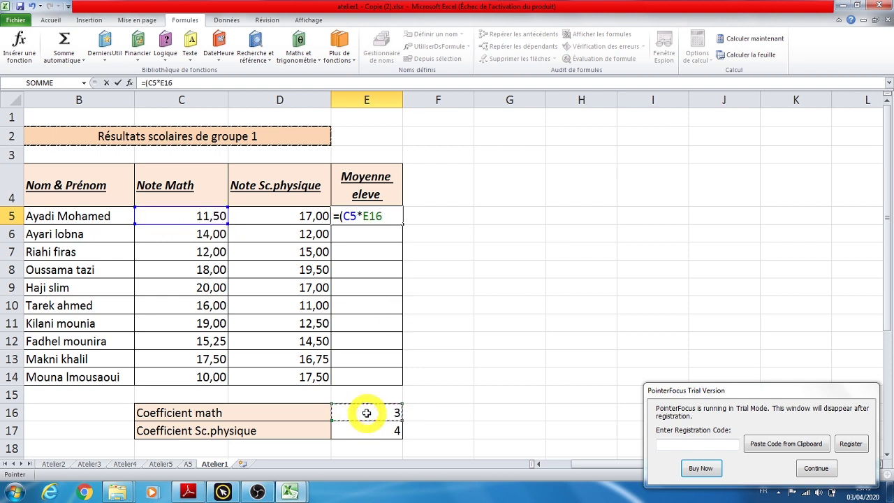
type("+")
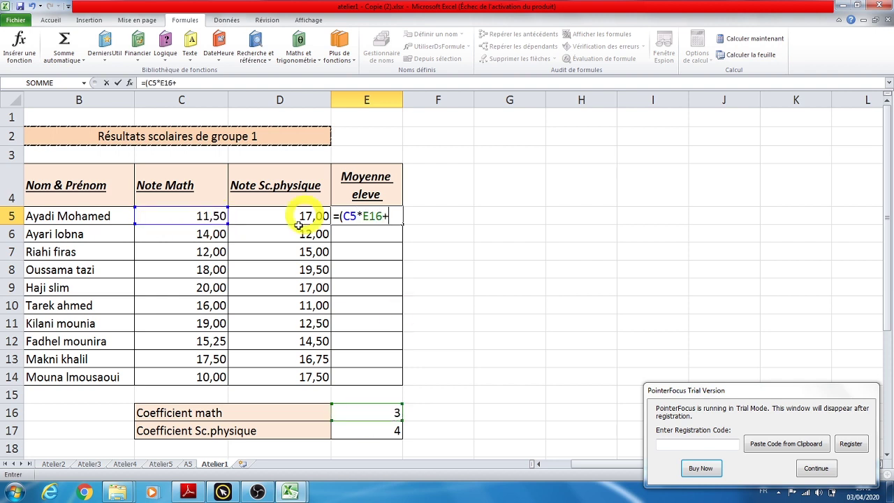
left_click(305, 216)
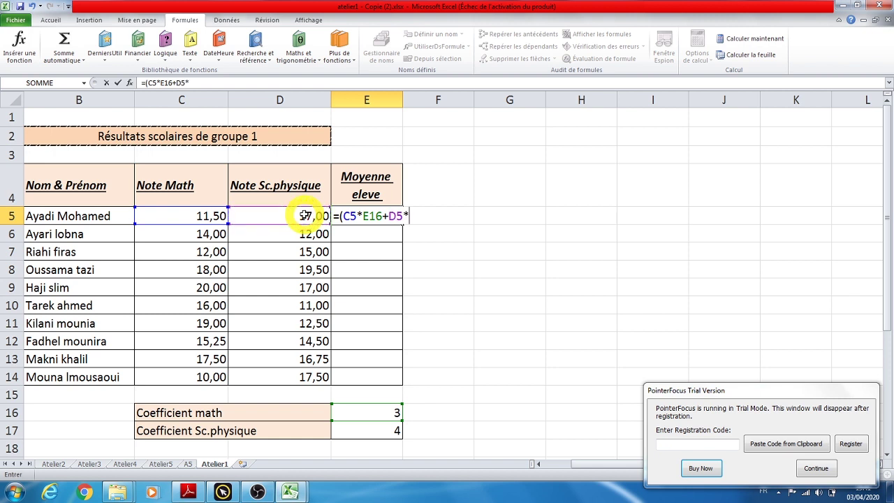
type("*")
left_click(384, 429)
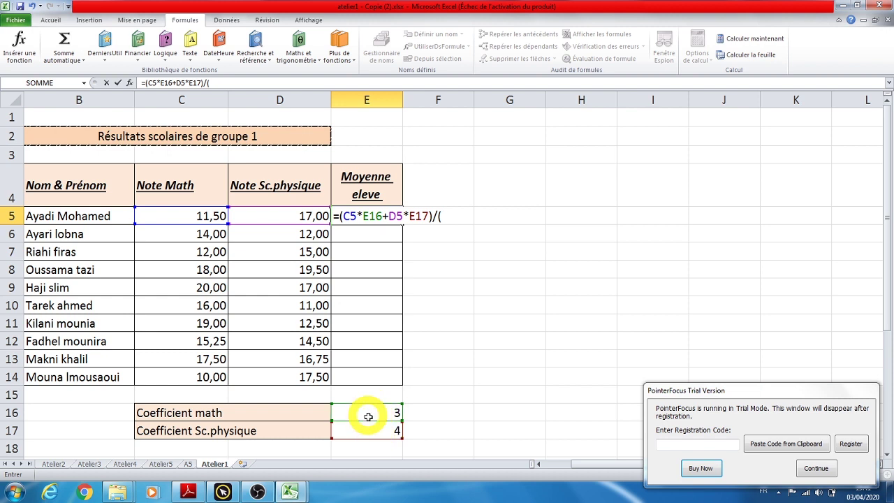
left_click(366, 414)
type("+")
left_click(378, 427)
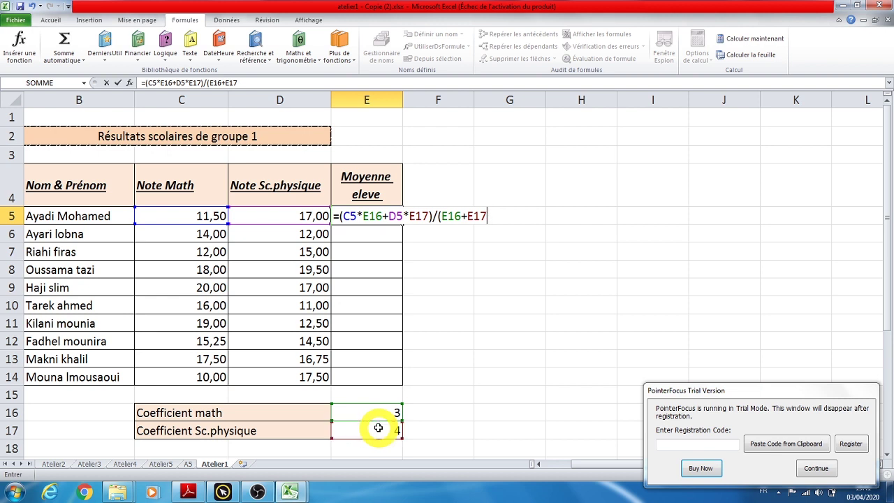
key("Return")
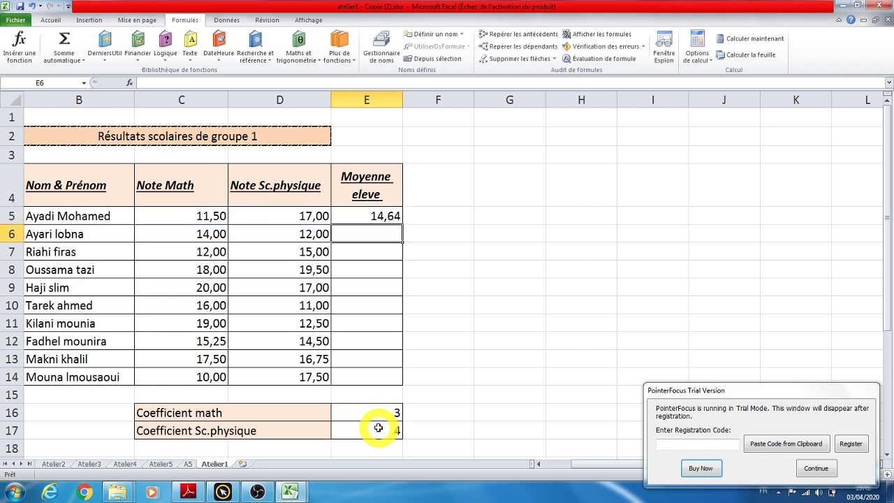
Reopen the E5 average formula and examine its D5 and E17 references and the divisor E16+E17.
left_click(384, 216)
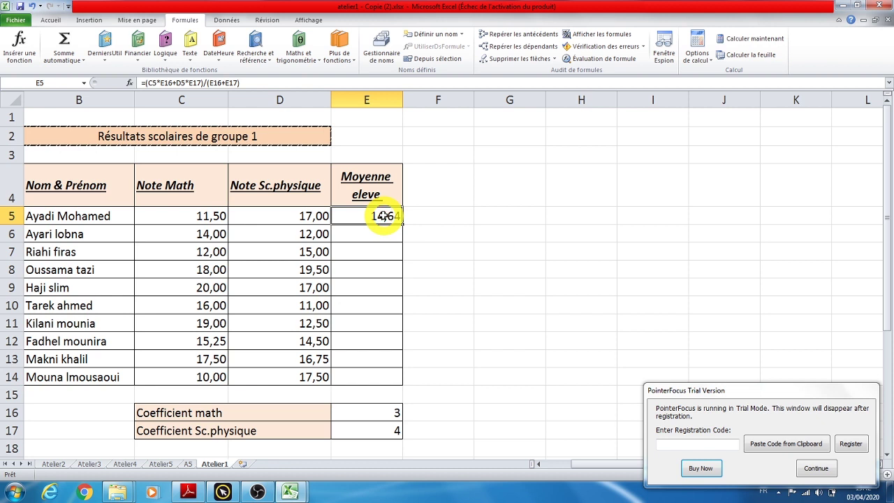
double_click(383, 216)
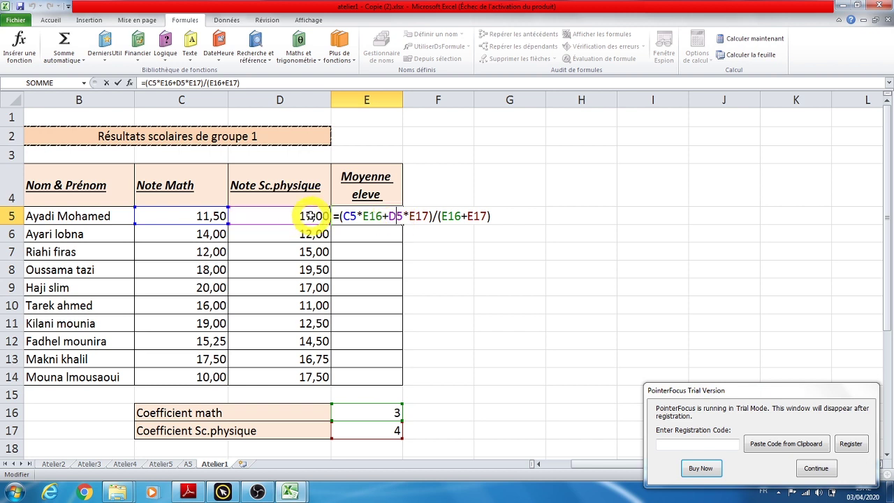
double_click(421, 216)
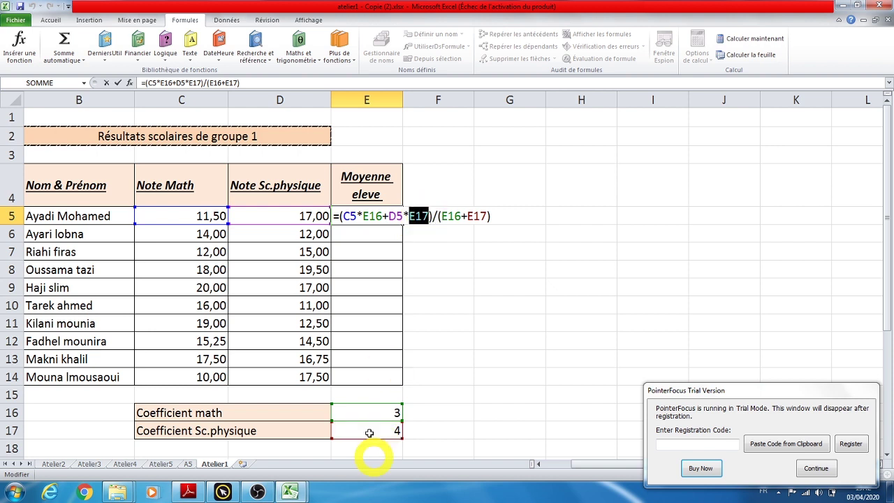
left_click(375, 431)
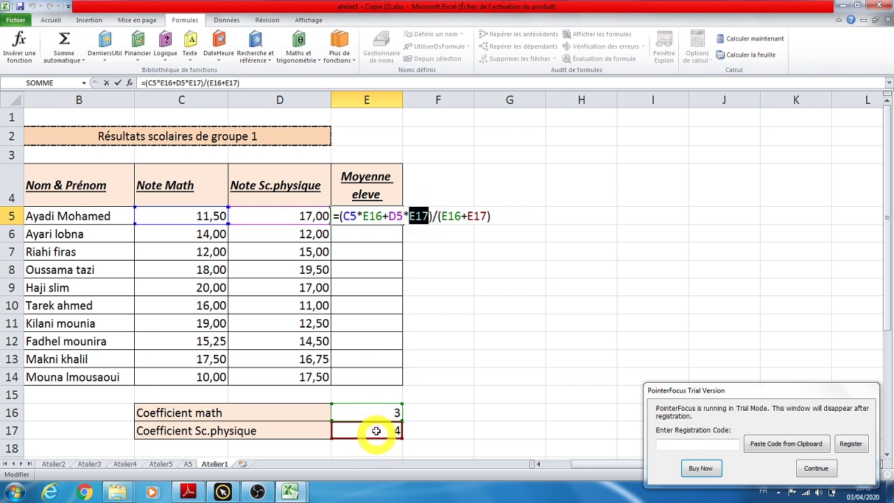
left_click(441, 216)
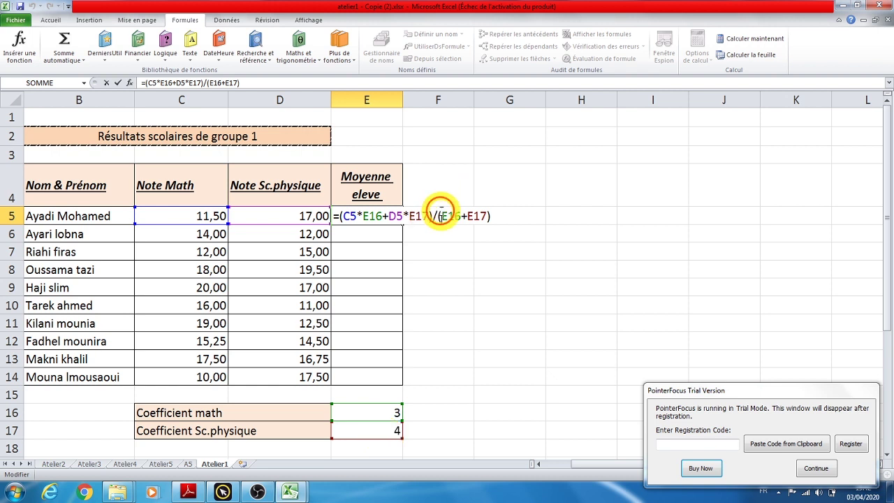
left_click_drag(442, 216, 490, 217)
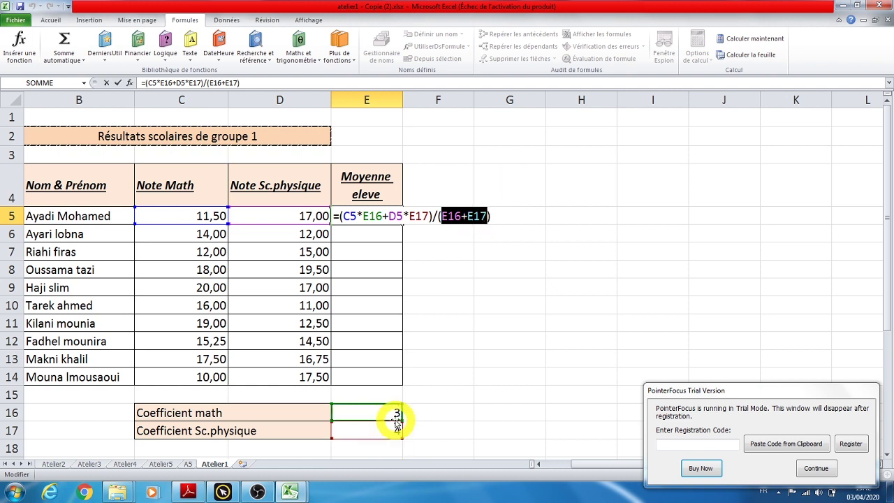
key("Right")
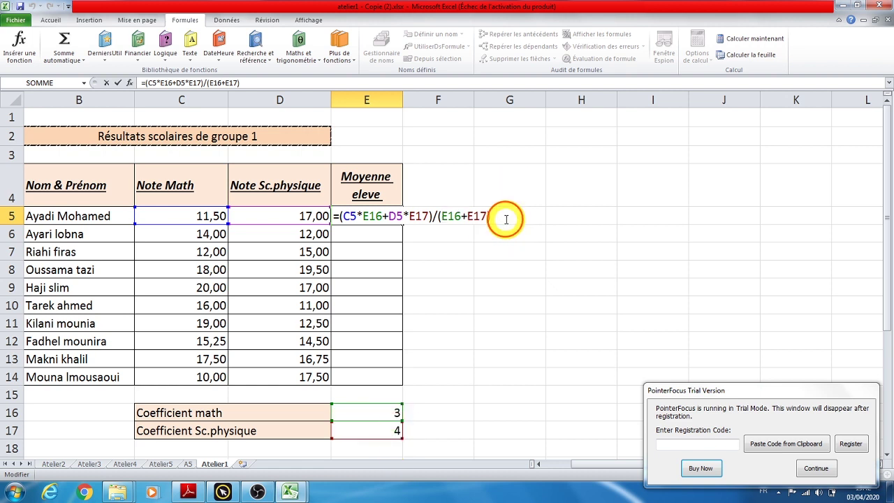
key("Return")
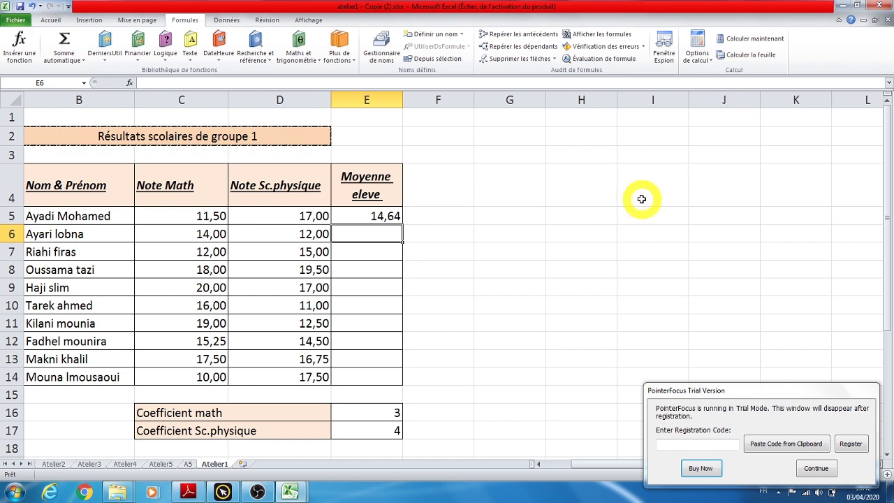
Fill the average formula from E5 down to E14 and check the copied formulas in E7 and E8.
left_click(393, 216)
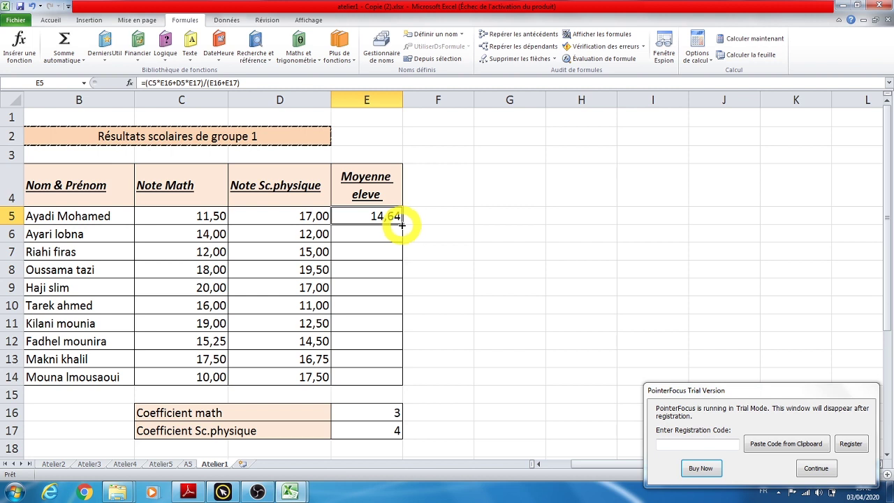
left_click_drag(402, 224, 403, 386)
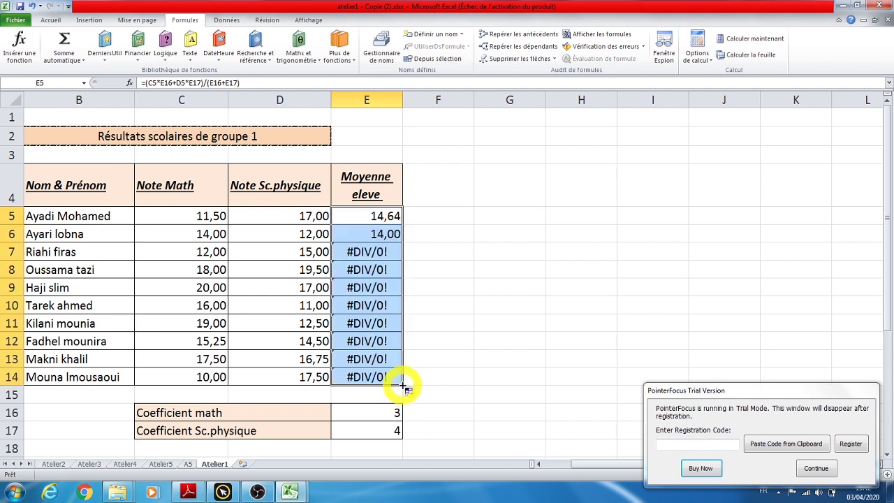
left_click(374, 252)
left_click(358, 275)
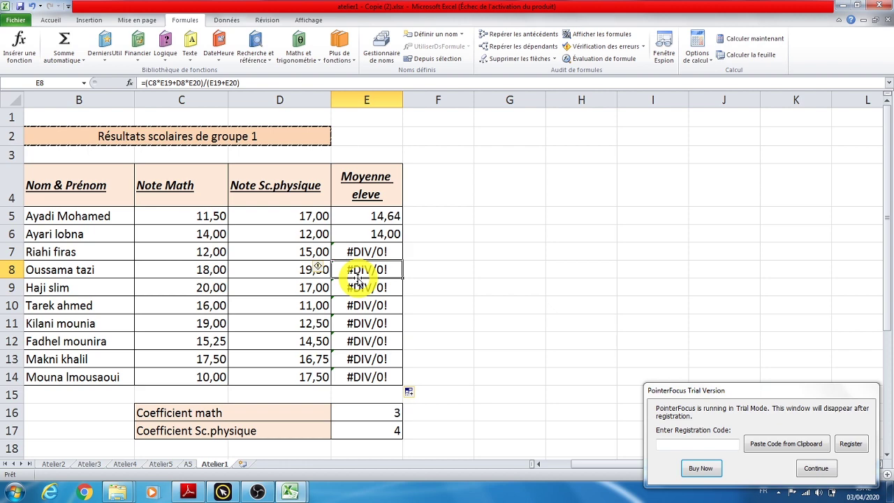
Display the worksheet's formulas and examine each grade and coefficient reference in the E5 average formula.
left_click_drag(375, 216, 386, 381)
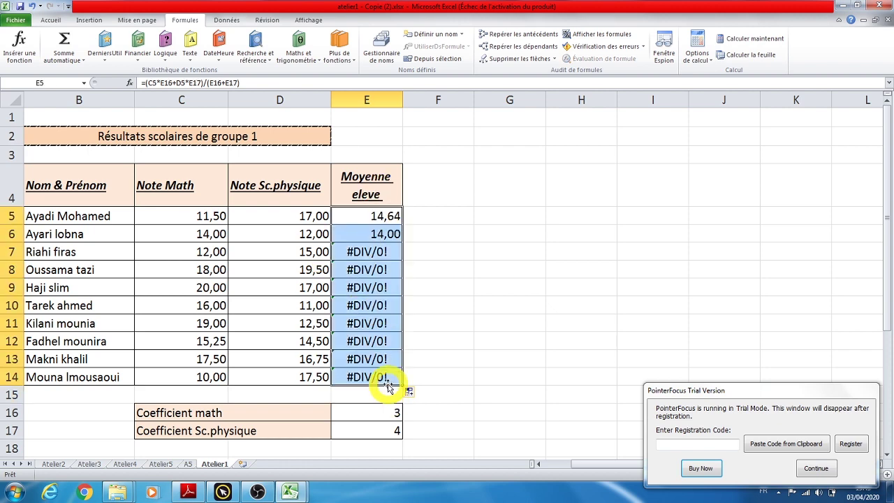
left_click(609, 36)
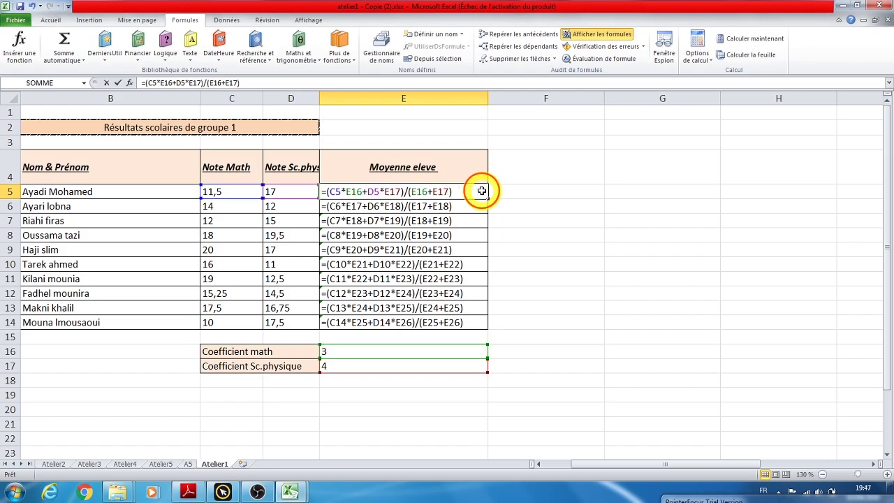
double_click(484, 190)
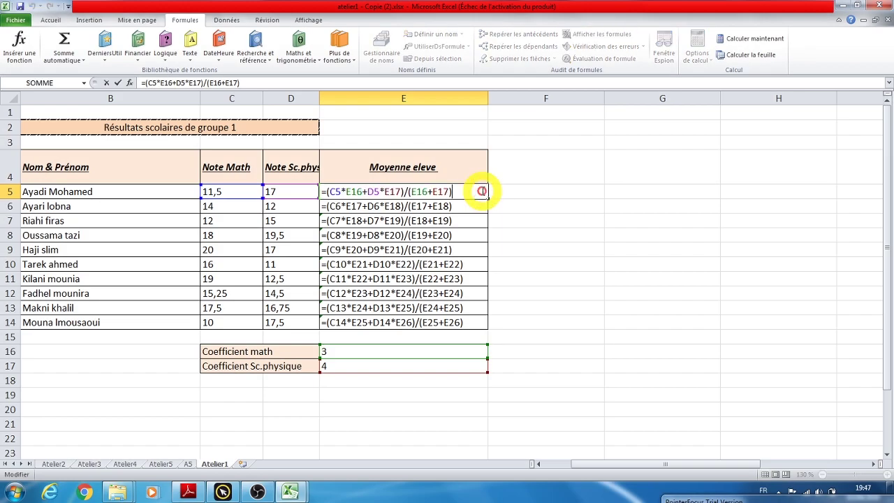
double_click(336, 191)
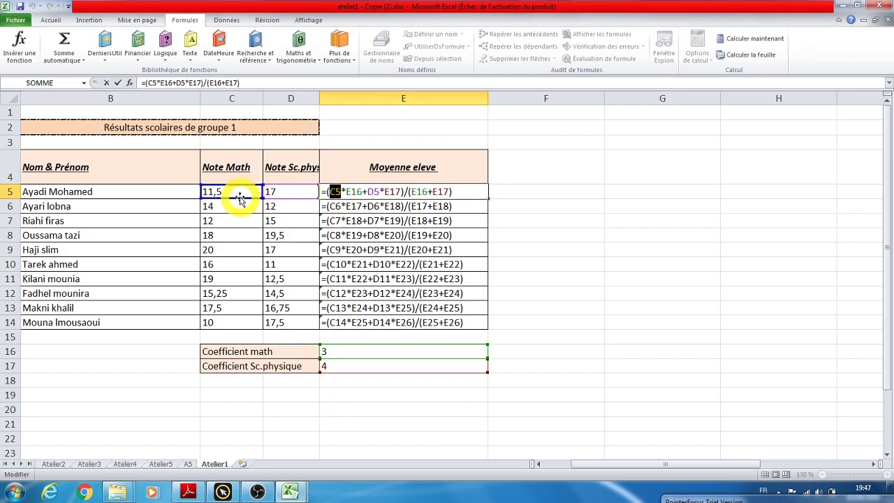
double_click(354, 192)
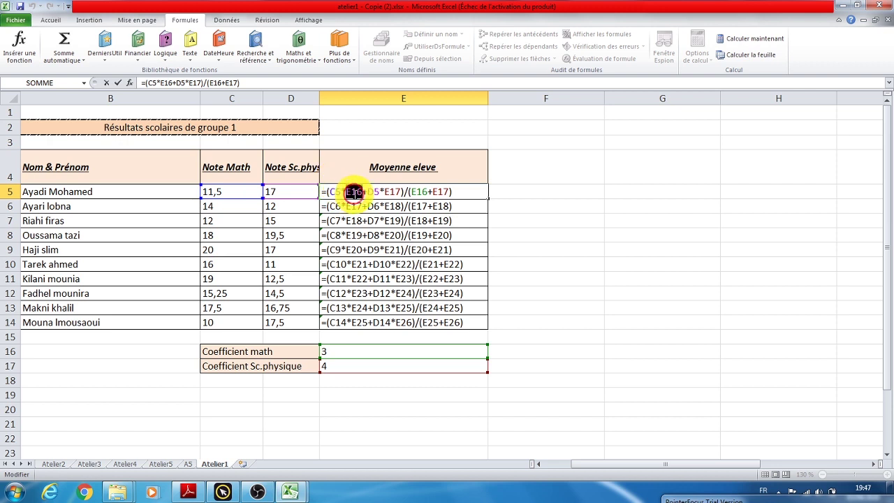
double_click(373, 192)
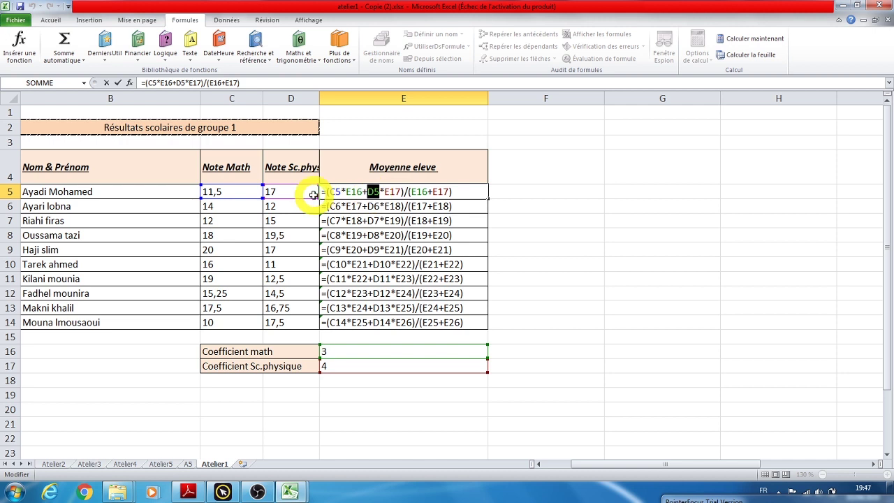
left_click(388, 191)
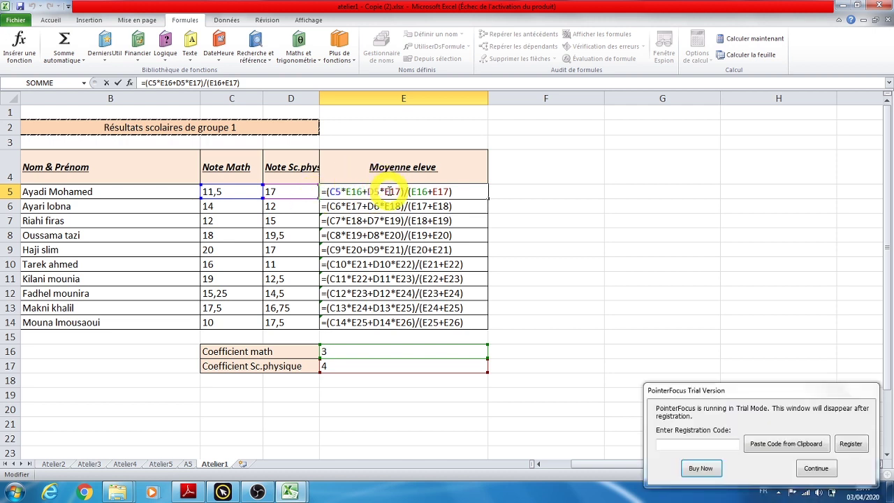
double_click(393, 191)
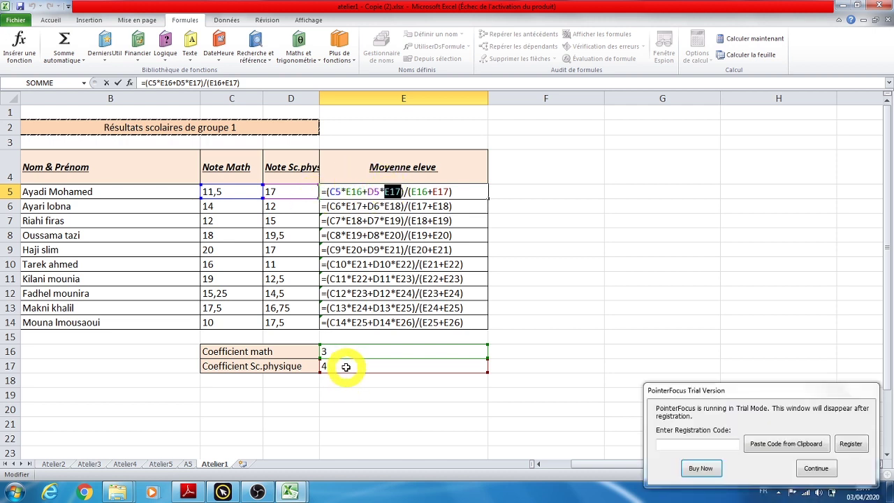
left_click(413, 192)
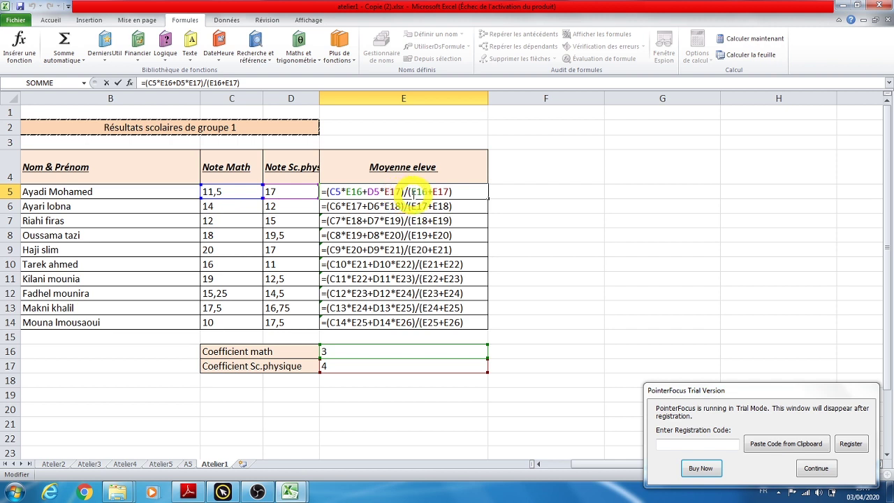
left_click_drag(413, 191, 452, 192)
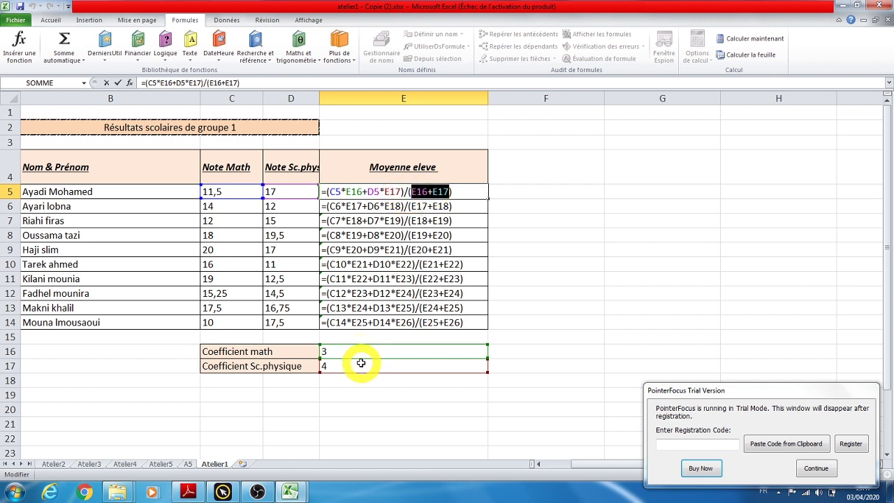
left_click(455, 207)
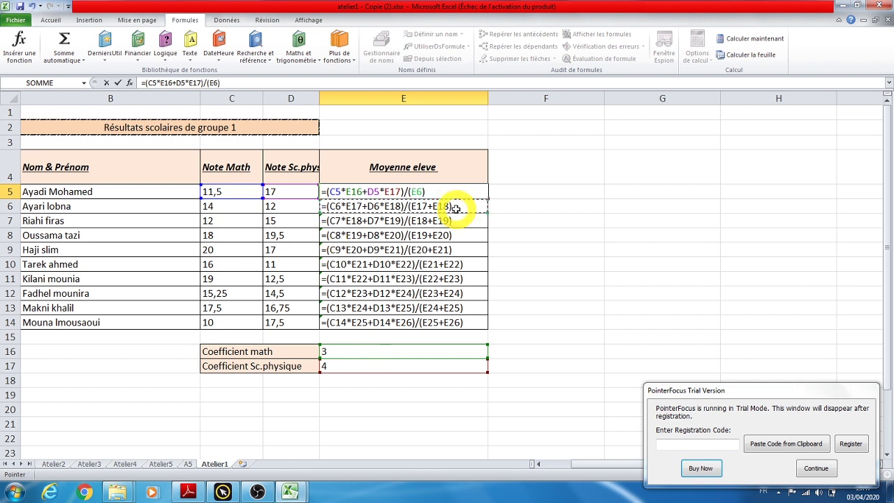
key("Escape")
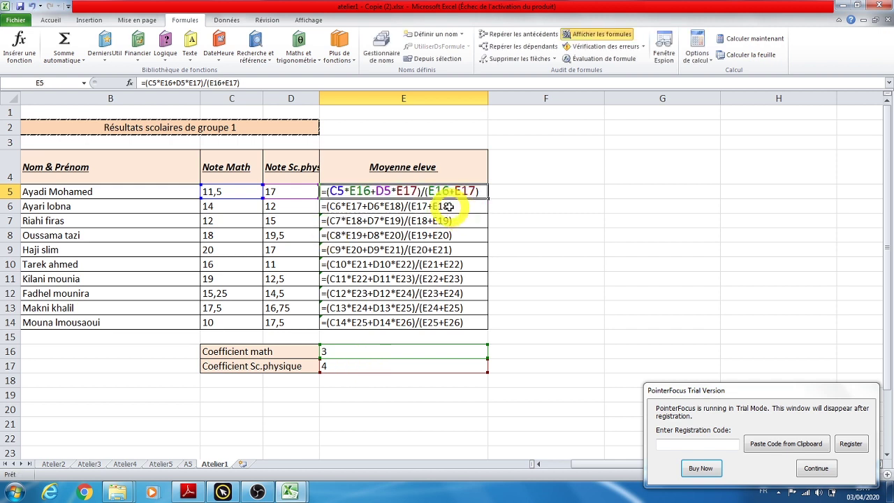
Open the E6 average formula and examine its grade references C6 and D6 and its coefficient references E17 and E18.
left_click(458, 206)
double_click(461, 207)
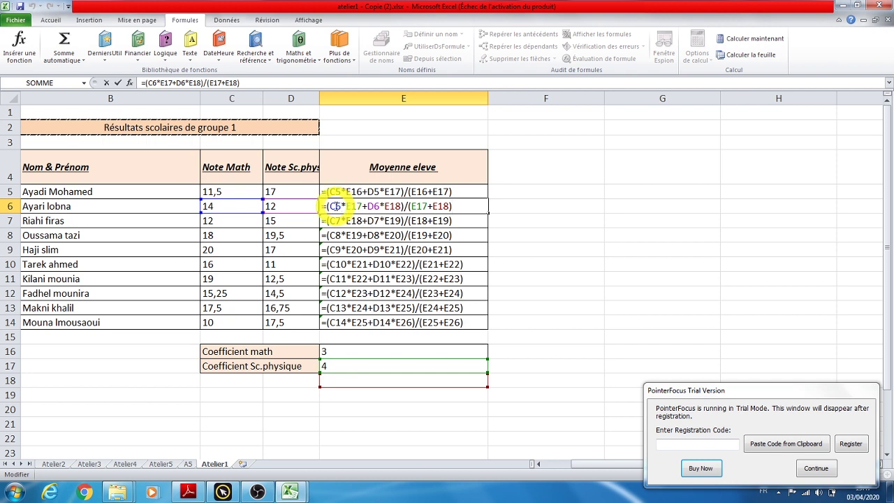
left_click(333, 206)
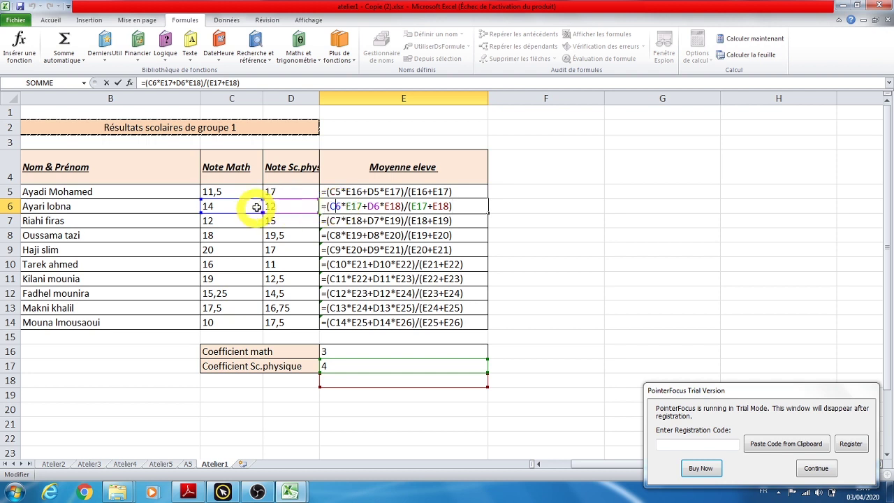
double_click(352, 207)
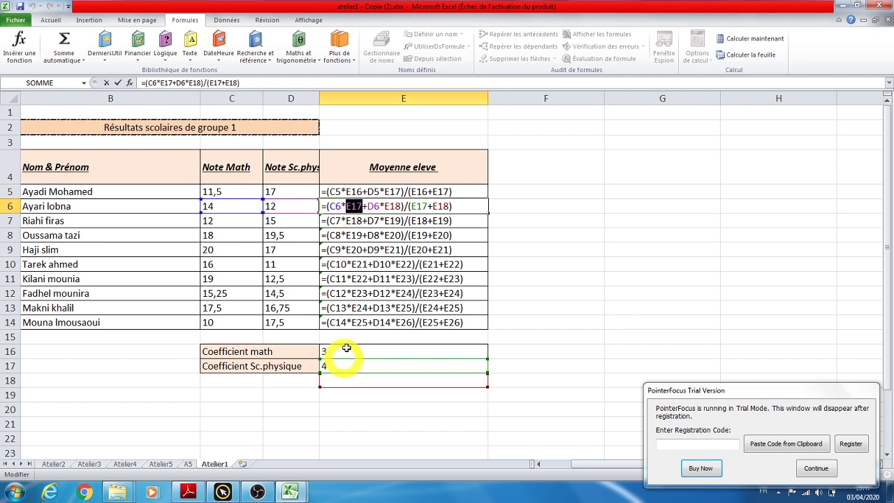
double_click(374, 206)
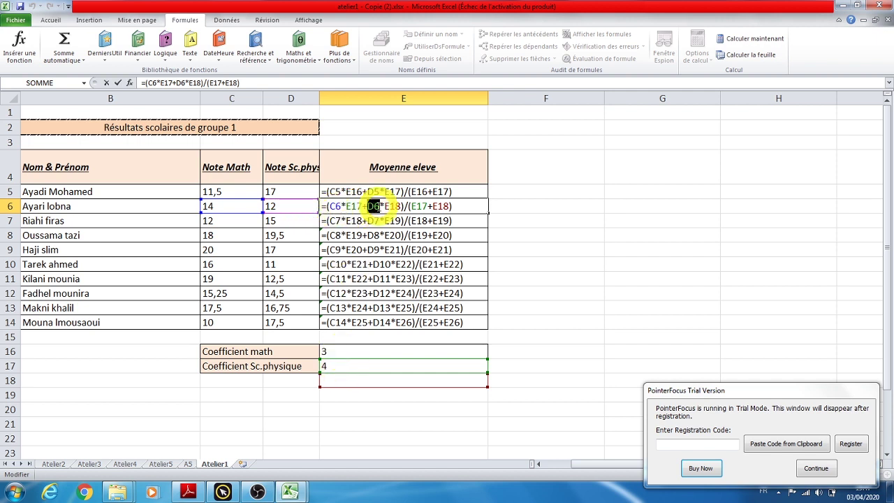
left_click(395, 205)
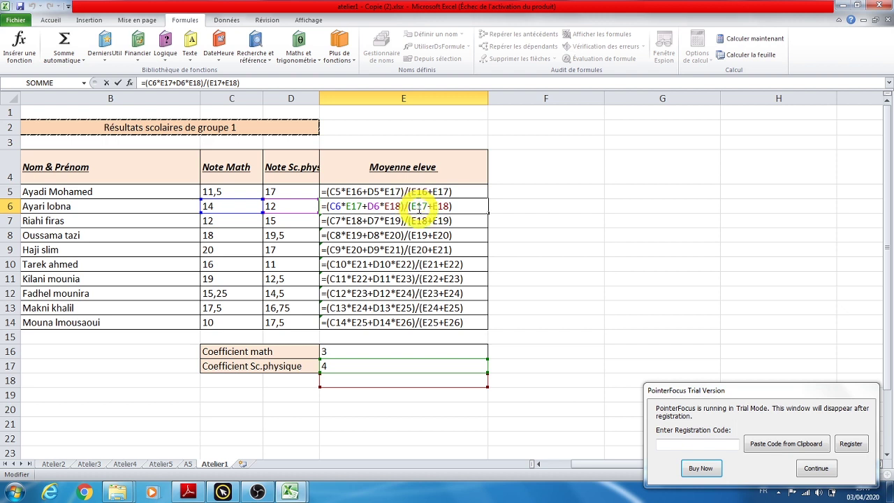
mouse_move(410, 206)
left_mouse_down()
mouse_move(449, 206)
mouse_move(428, 206)
left_mouse_up()
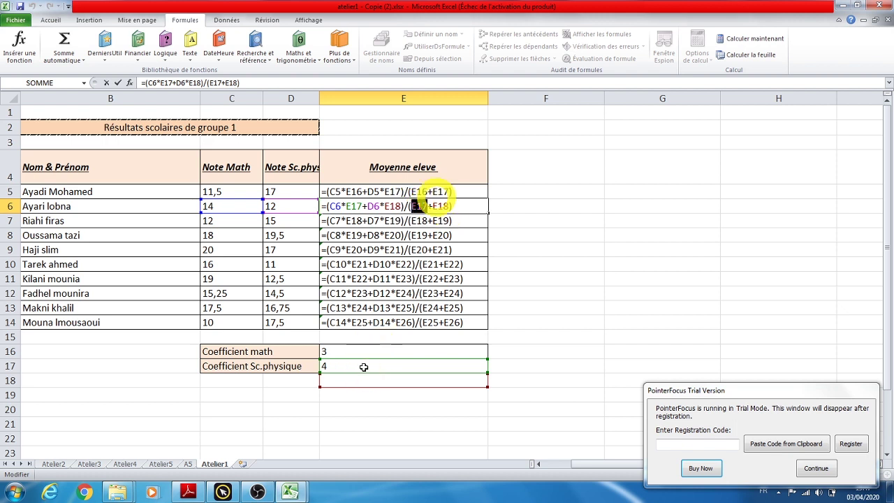
left_click(441, 206)
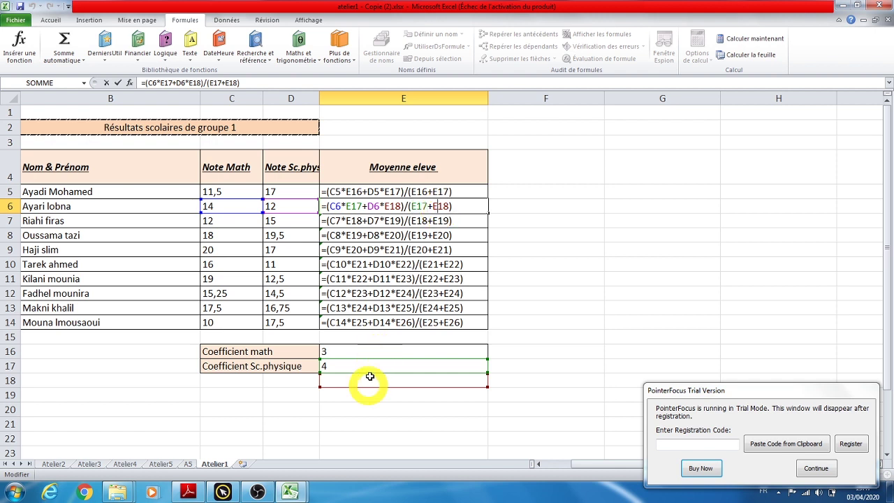
key("Escape")
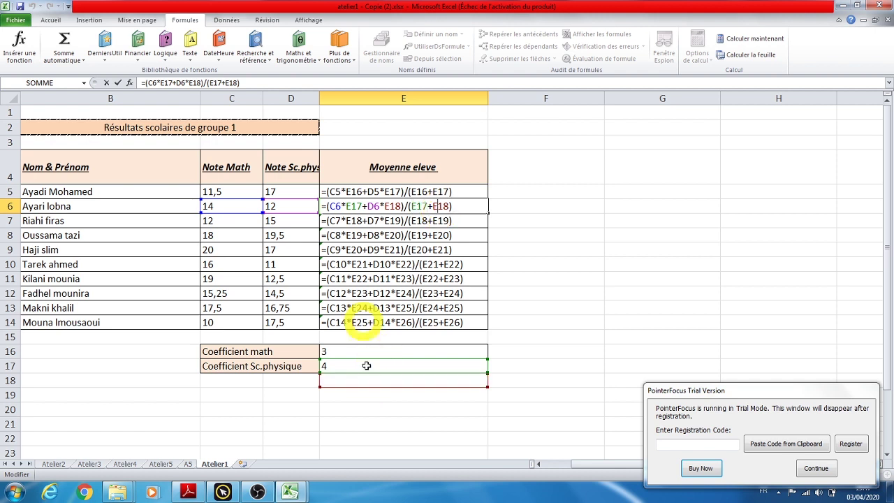
Open the E7 average formula, examine its references C7, E18, D7 and E19 including the divisor, and leave it unedited.
left_click(340, 221)
double_click(341, 221)
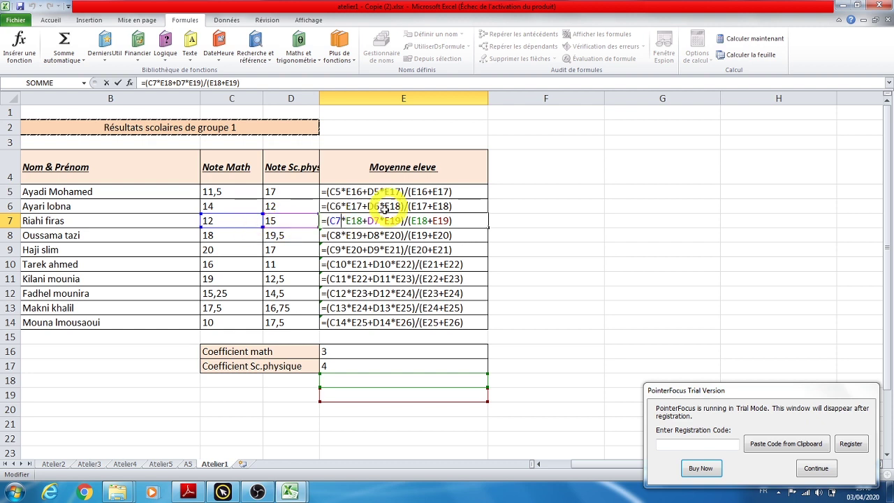
double_click(354, 220)
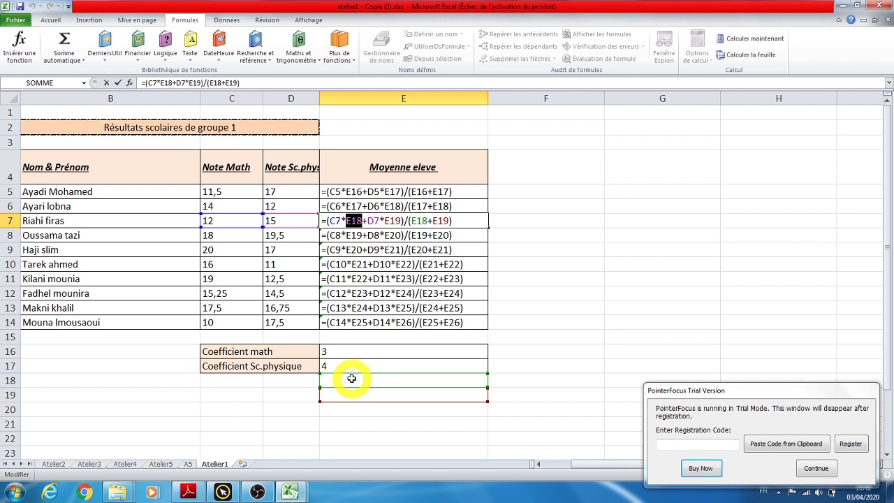
double_click(374, 220)
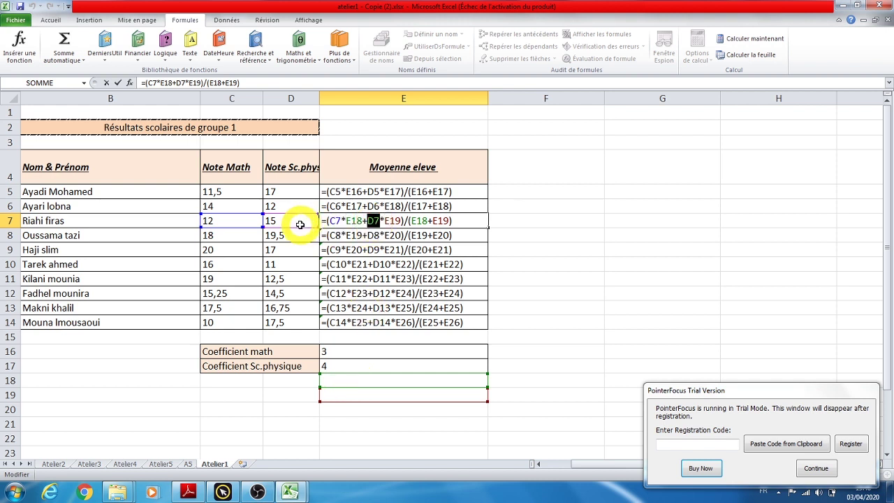
double_click(389, 221)
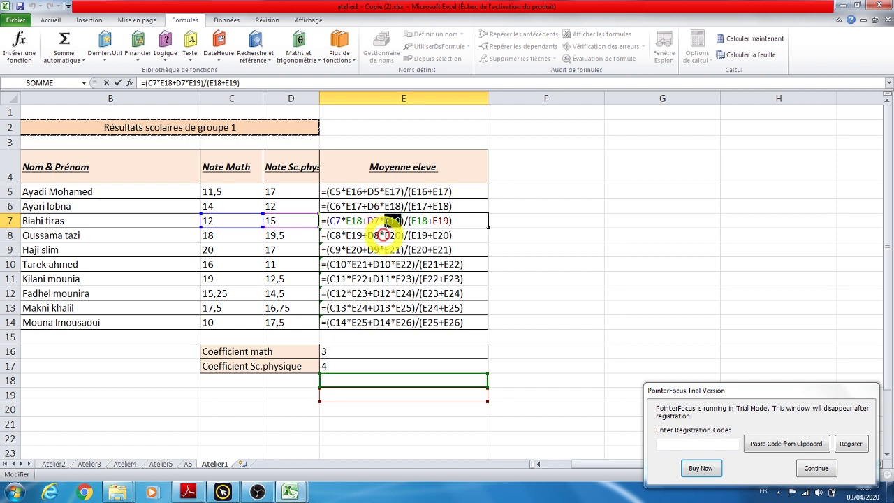
double_click(417, 220)
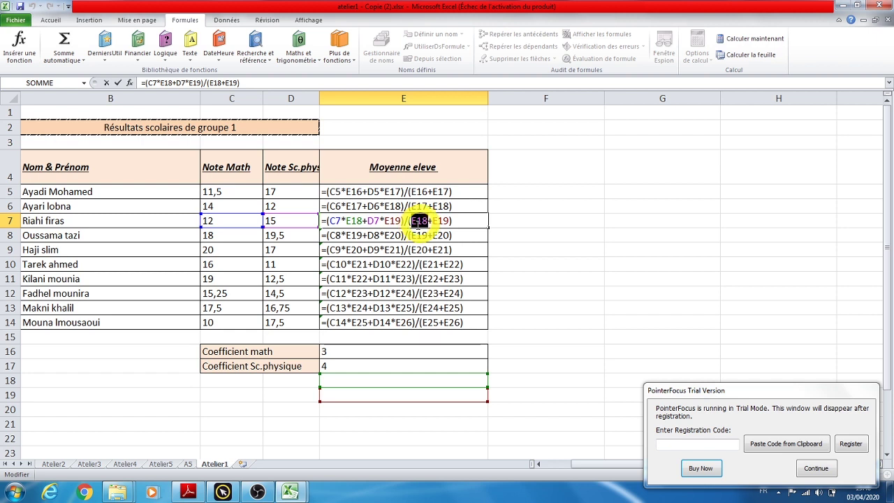
double_click(442, 221)
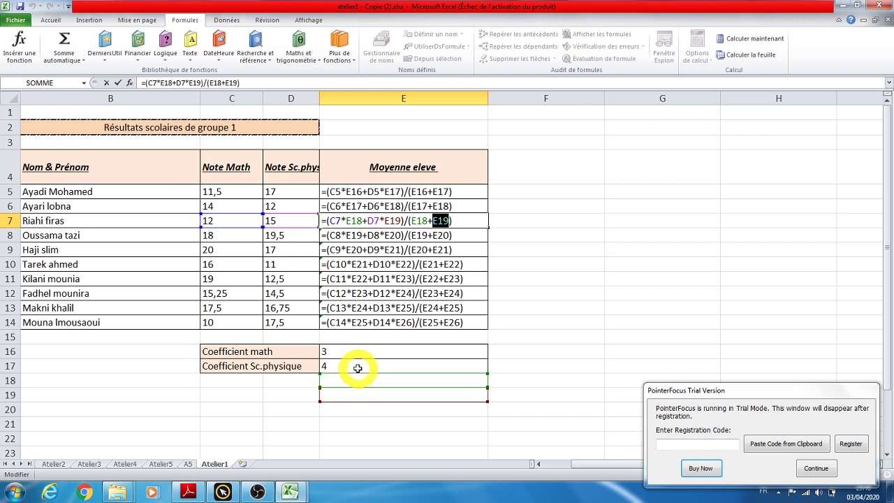
left_click(477, 323)
key("Escape")
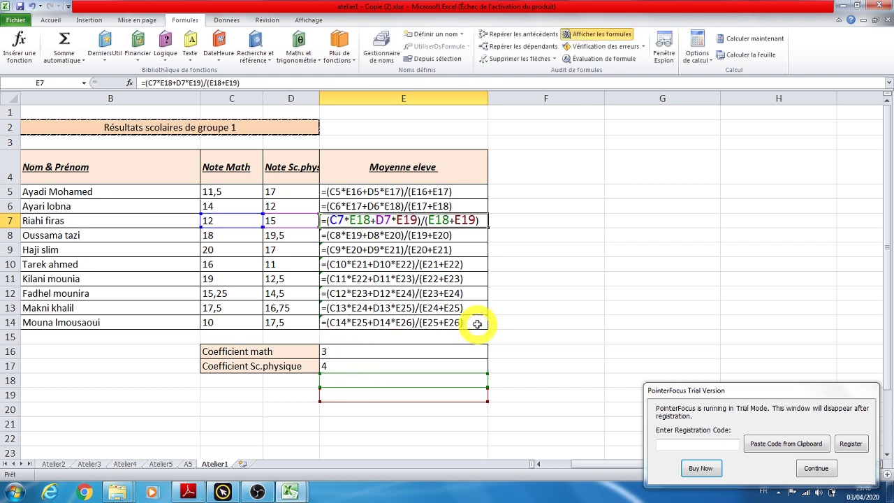
left_click(528, 310)
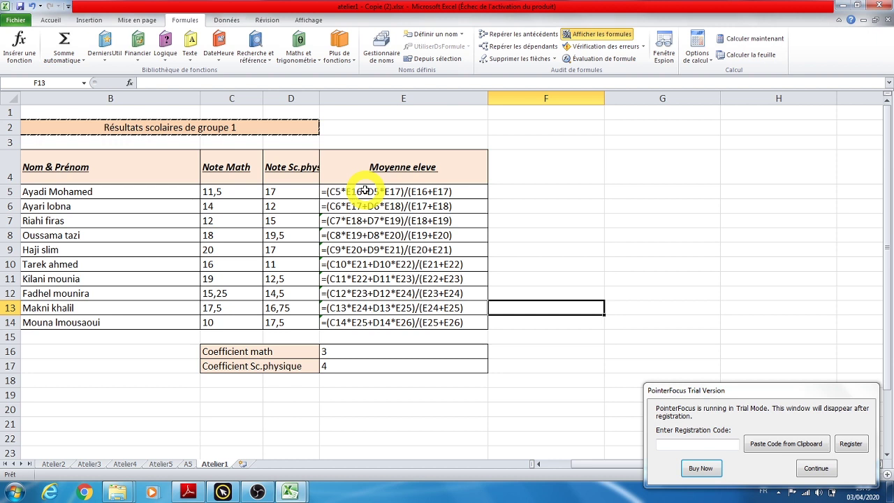
Make the math coefficient reference in the numerator of the E5 average formula absolute as $E$16.
double_click(364, 190)
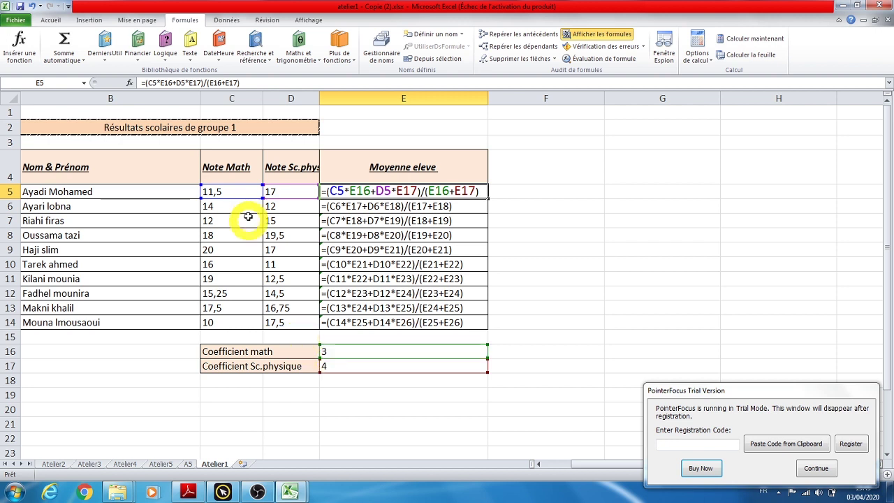
left_click(338, 355)
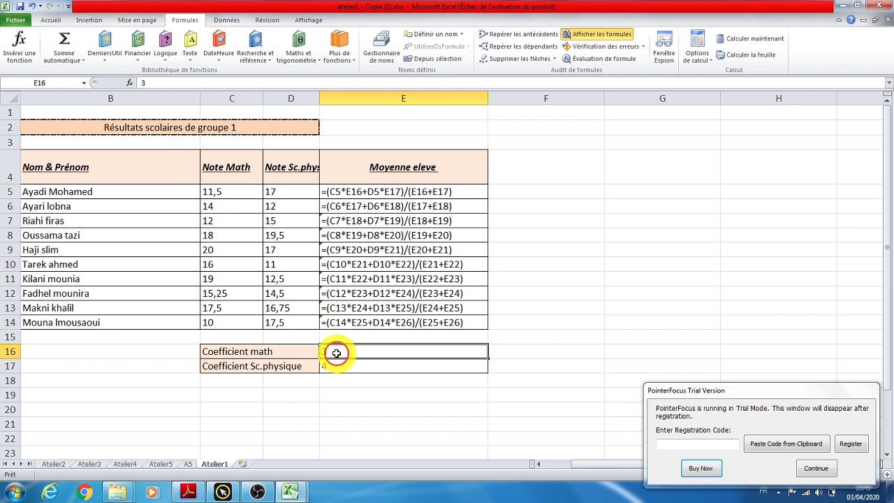
double_click(353, 191)
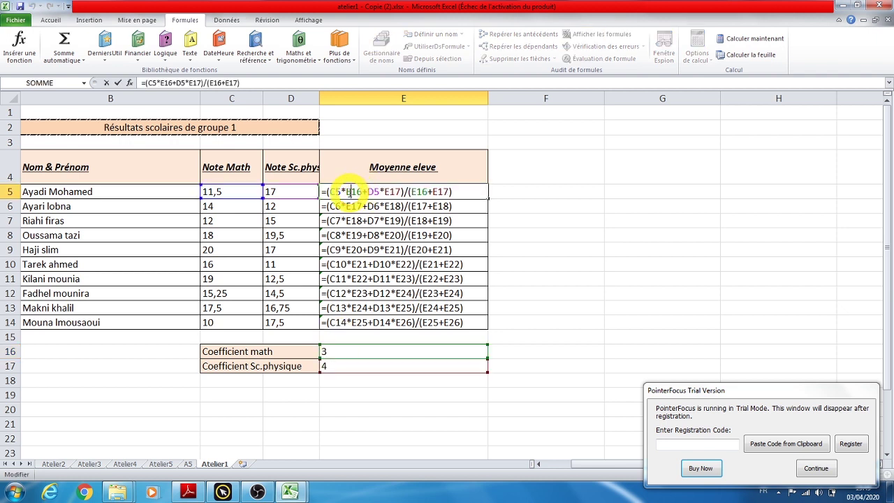
left_click(347, 192)
key("F4")
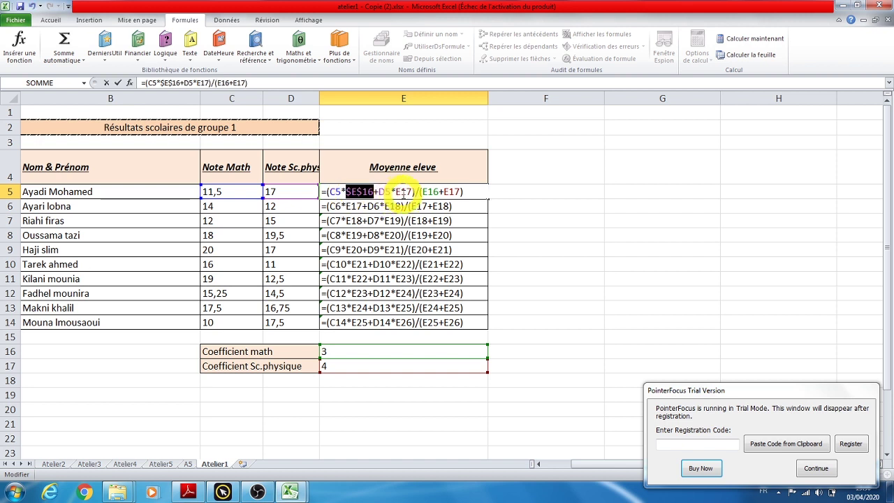
Make the science coefficient reference in the numerator of the E5 formula absolute as $E$17.
left_click(402, 192)
double_click(403, 192)
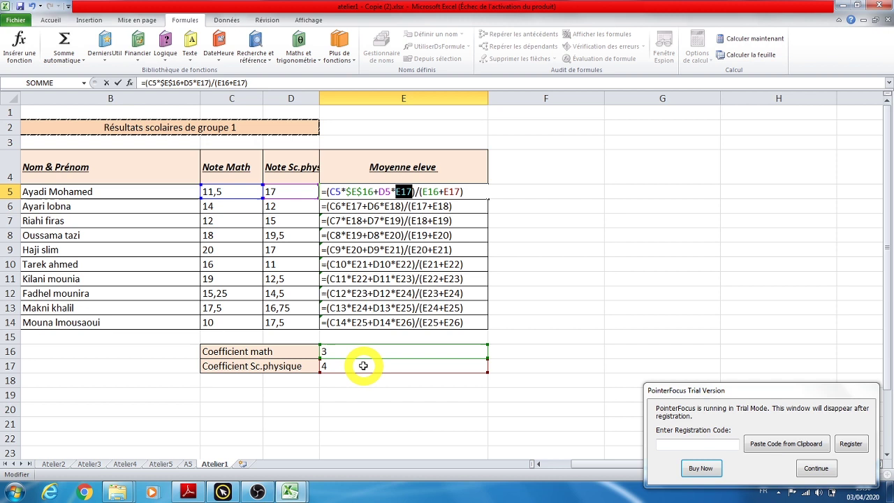
left_click(396, 191)
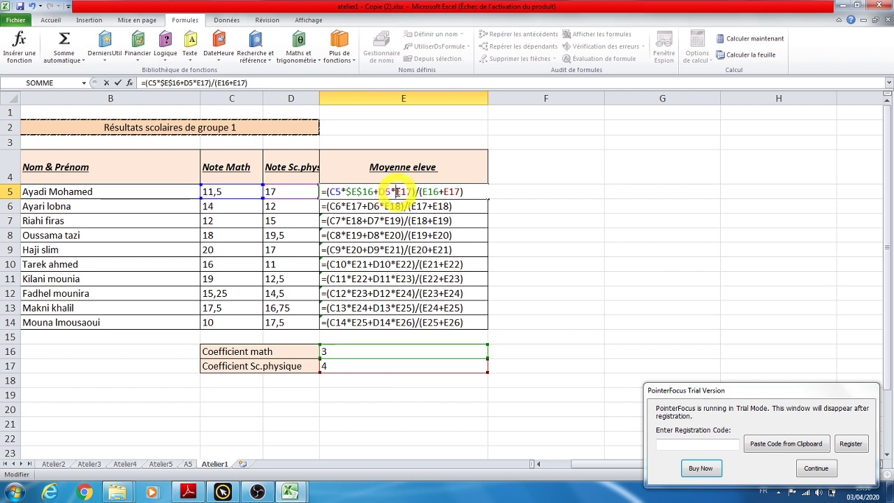
type("$")
left_click(407, 191)
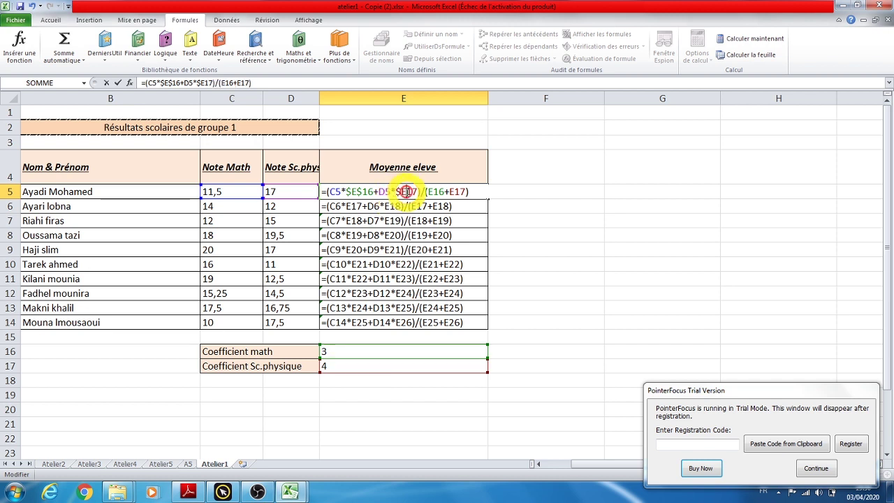
type("$")
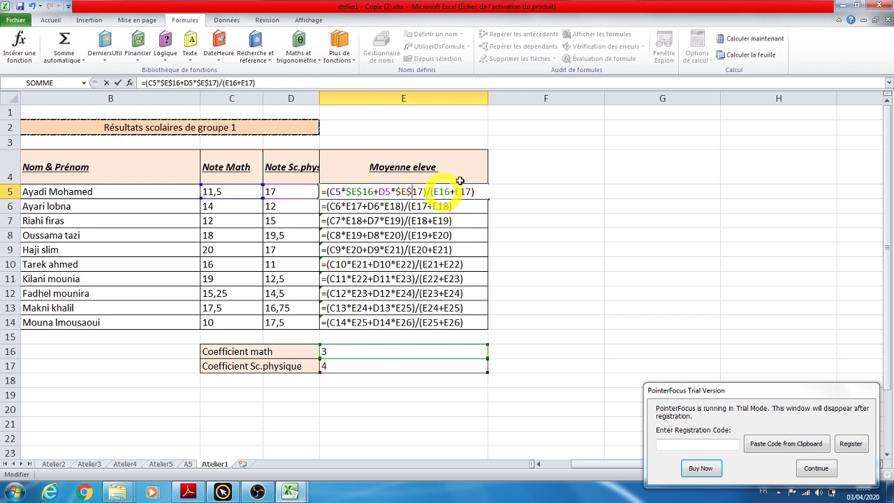
Make both coefficient references in the divisor of the E5 formula absolute as ($E$16+$E$17).
left_click(439, 192)
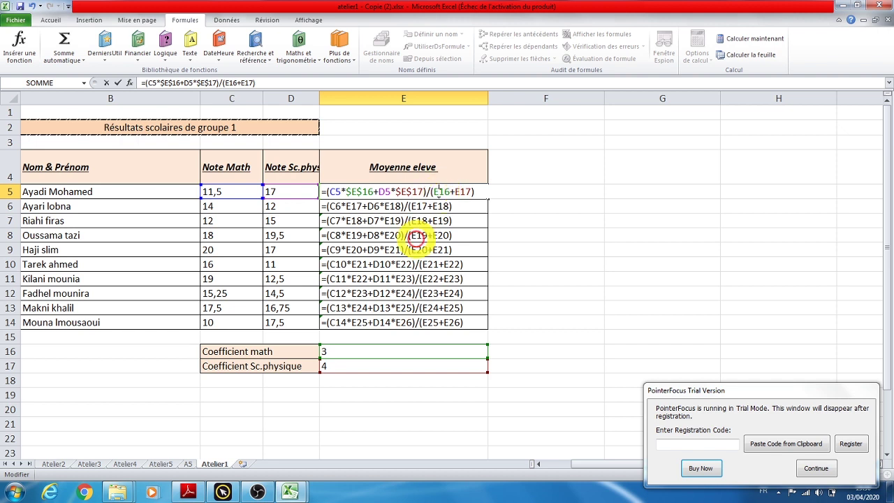
left_click(435, 195)
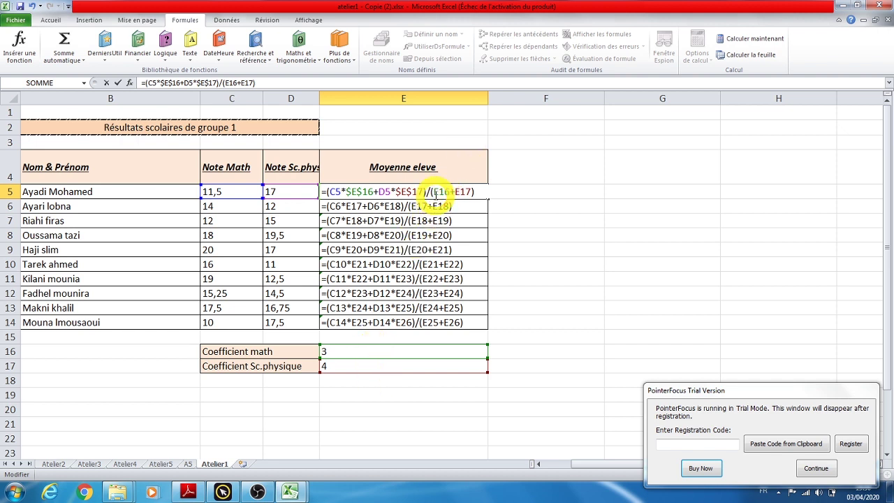
type("$")
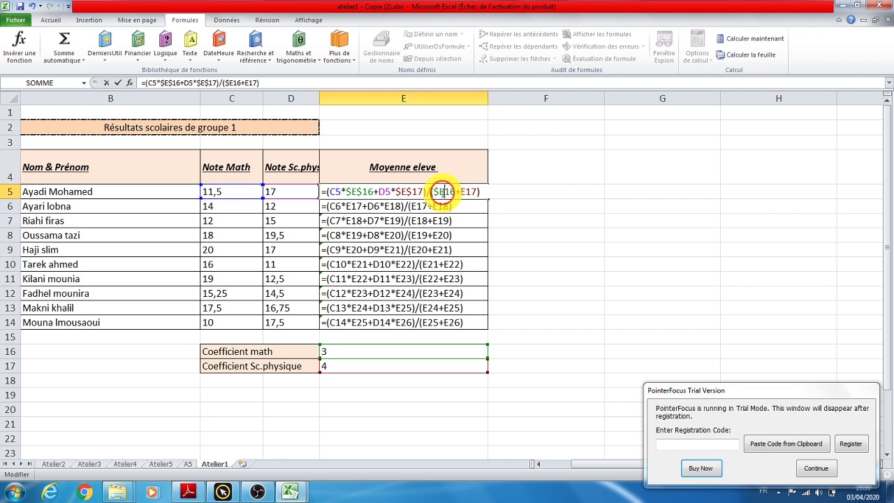
left_click(444, 192)
type("$")
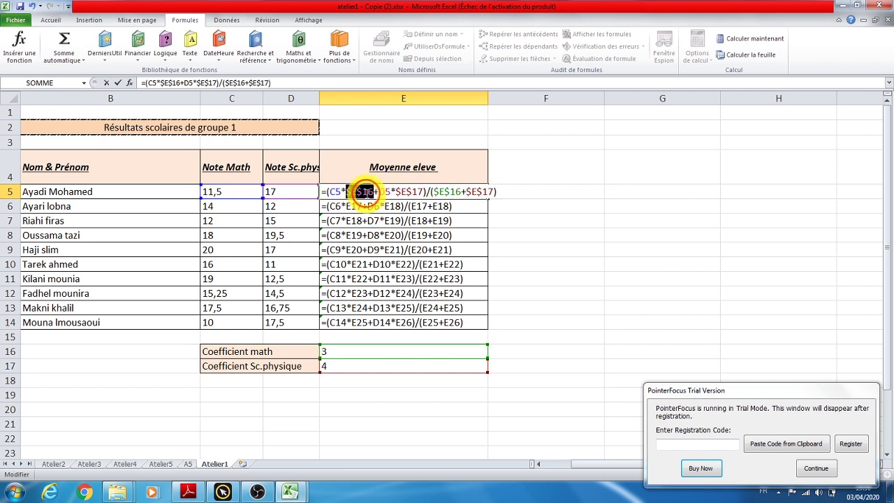
Examine the absolute references $E$16 and $E$17 and the relative grade references C5 and D5 in the E5 formula.
double_click(359, 191)
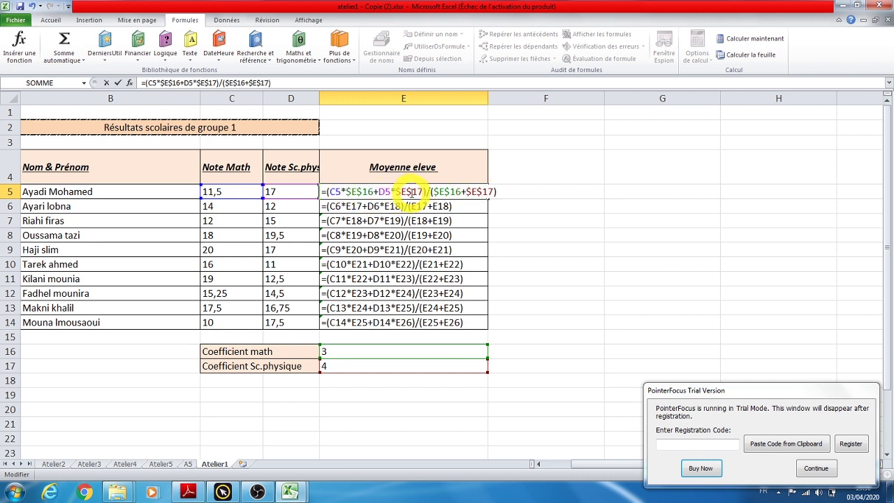
double_click(409, 190)
double_click(443, 191)
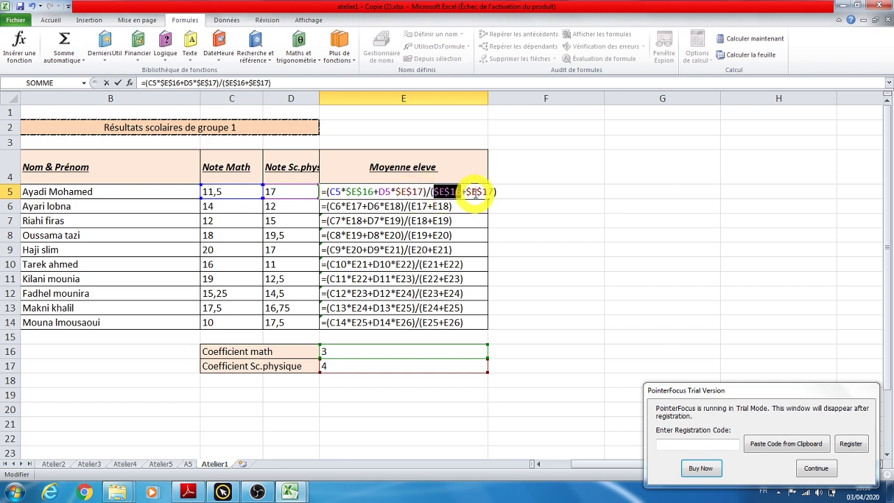
double_click(475, 192)
left_click(479, 191)
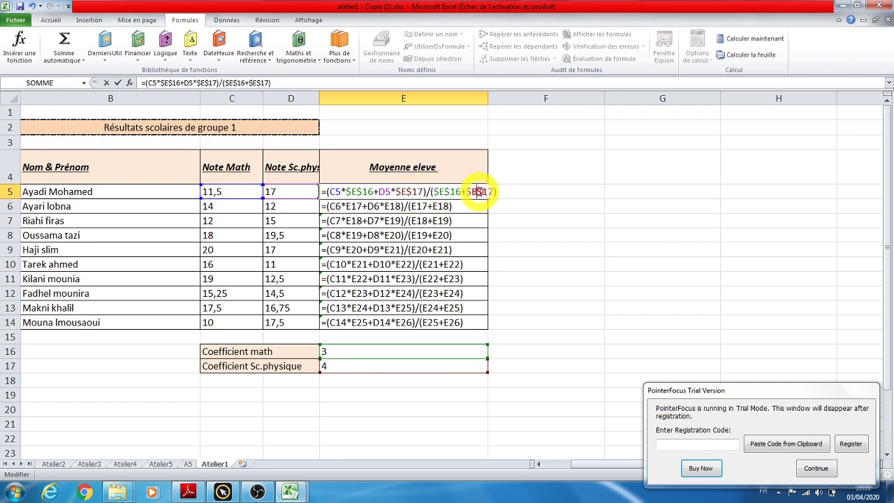
double_click(336, 192)
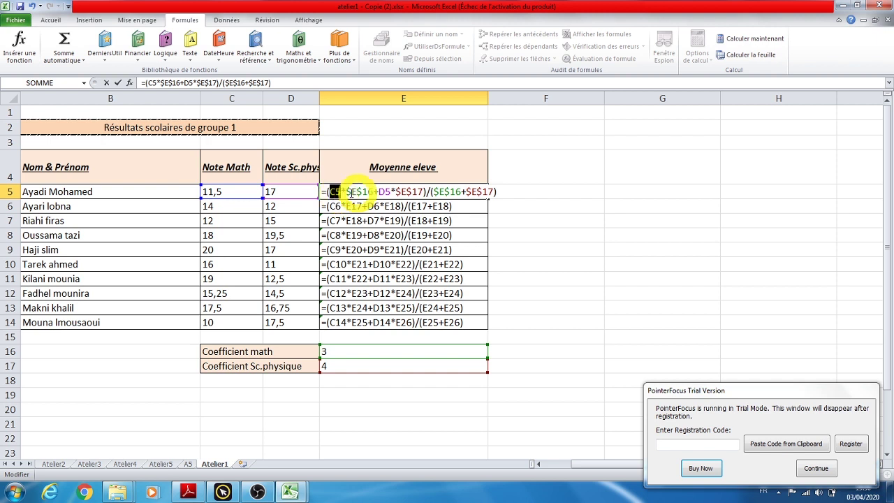
double_click(380, 191)
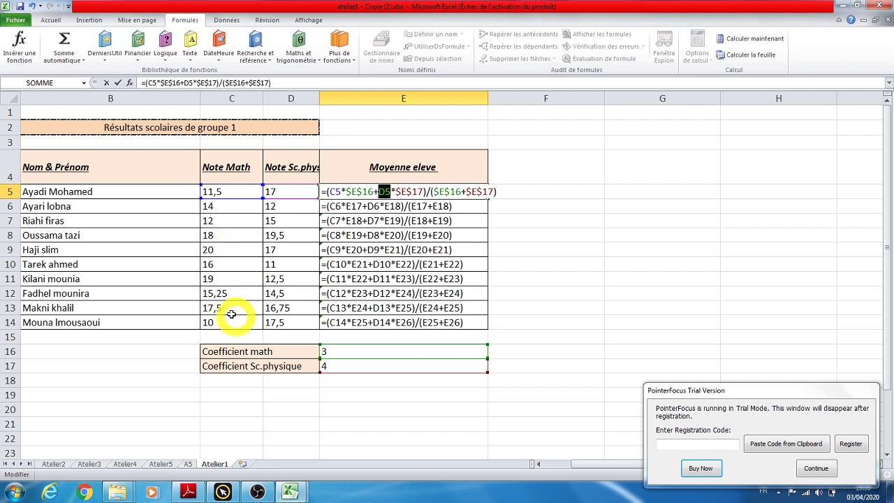
Commit the E5 formula =(C5*$E$16+D5*$E$17)/($E$16+$E$17) and switch the worksheet from formulas back to calculated values.
key("Return")
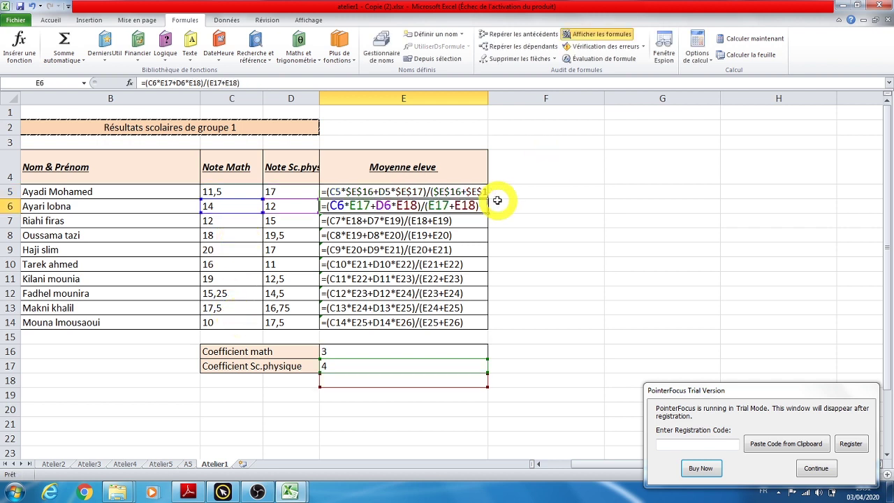
left_click(586, 34)
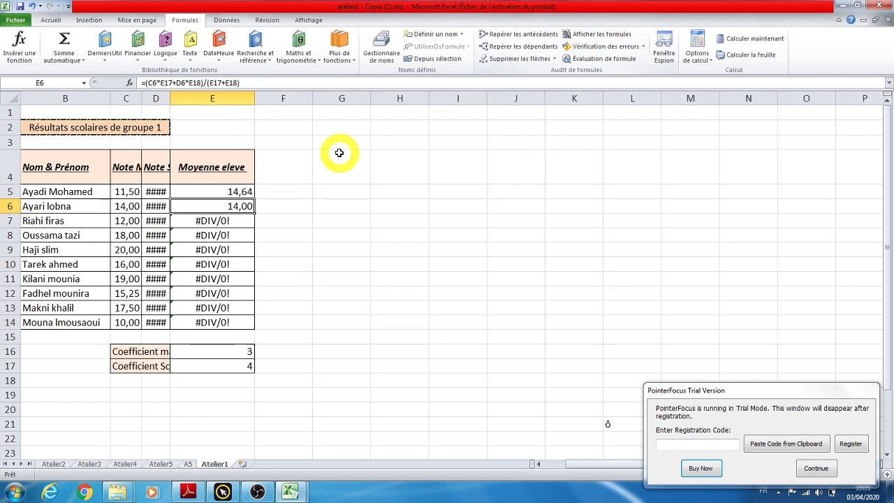
Fill the weighted average formula from E5 down through E14 for all remaining students.
left_click(248, 191)
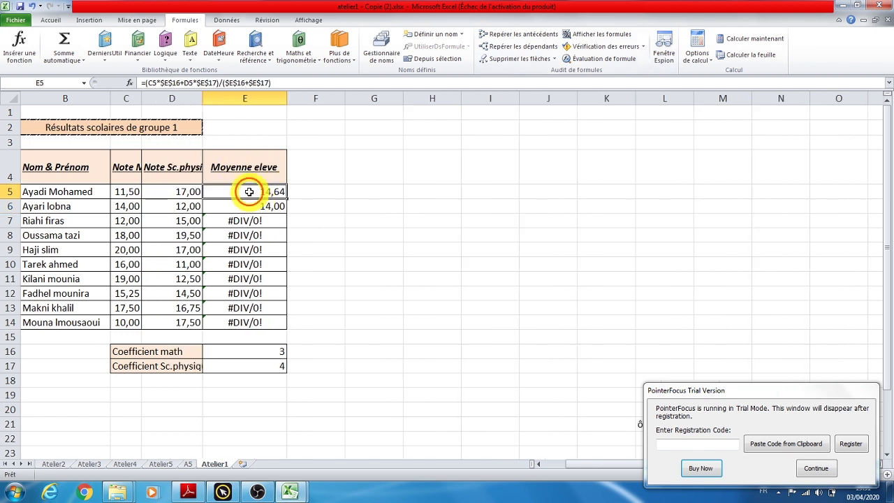
double_click(249, 192)
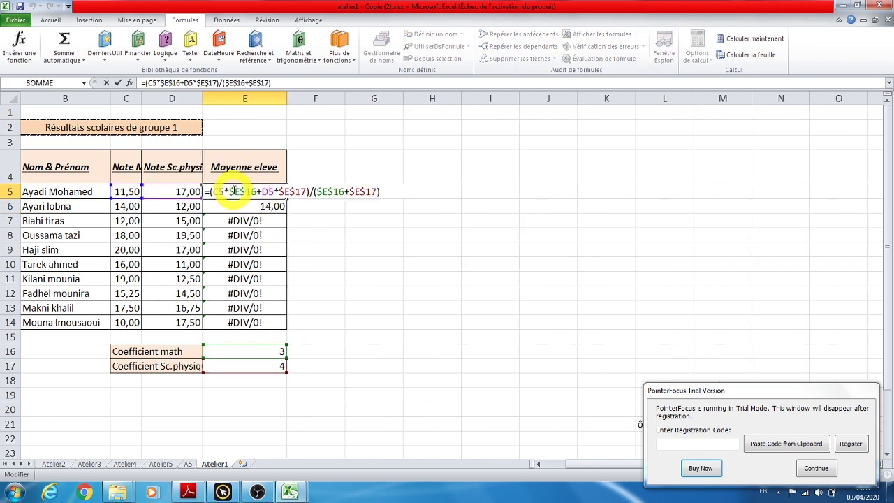
key("Escape")
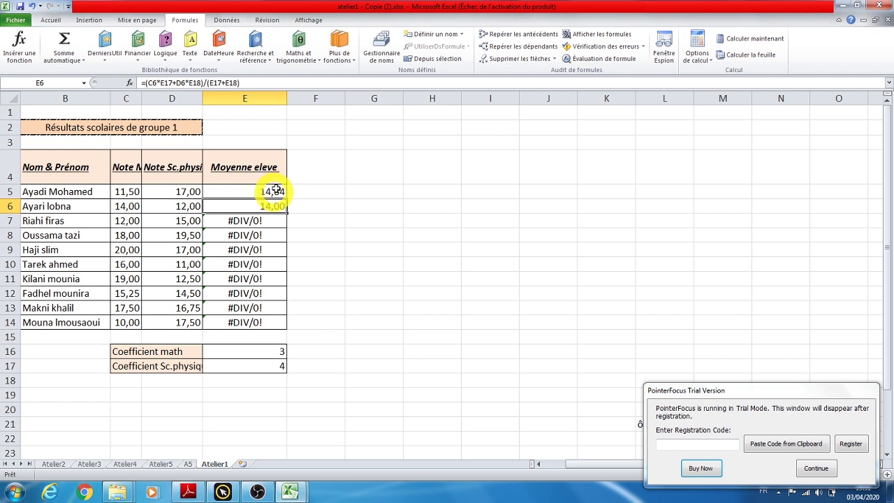
left_click_drag(286, 199, 286, 329)
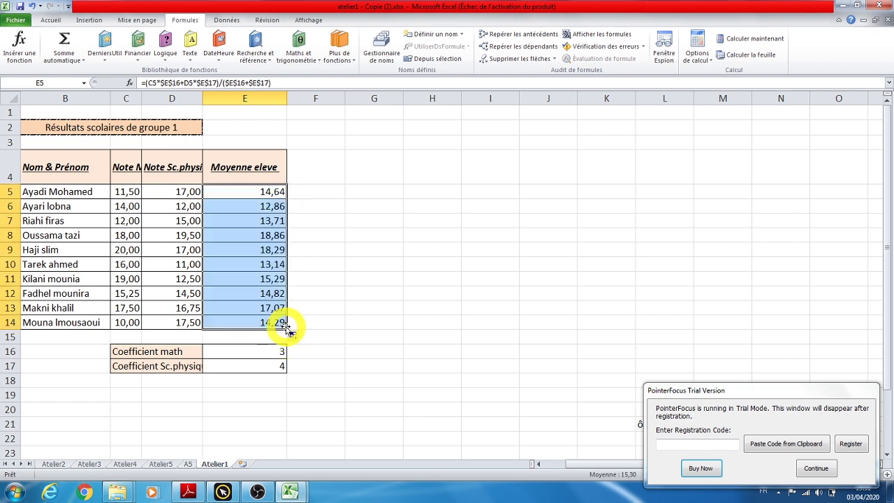
left_click(347, 336)
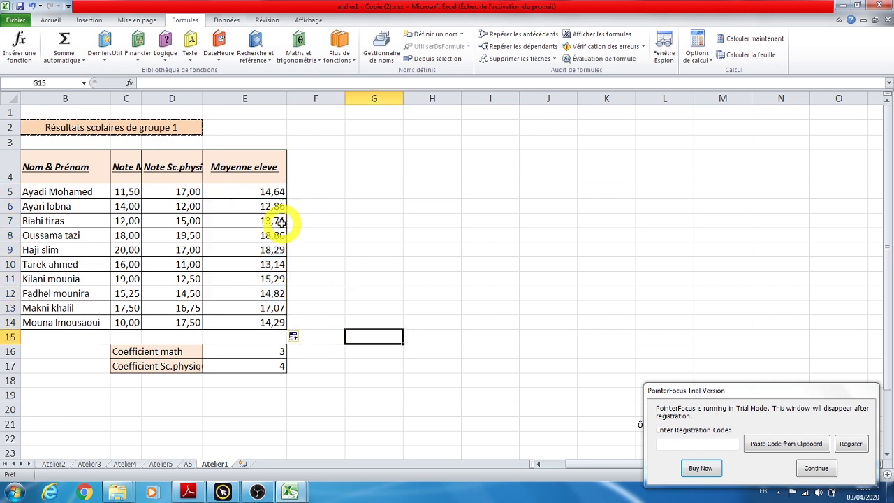
Display the worksheet's formulas and examine the grade and coefficient references in the copied E6 formula against E5.
left_click(603, 34)
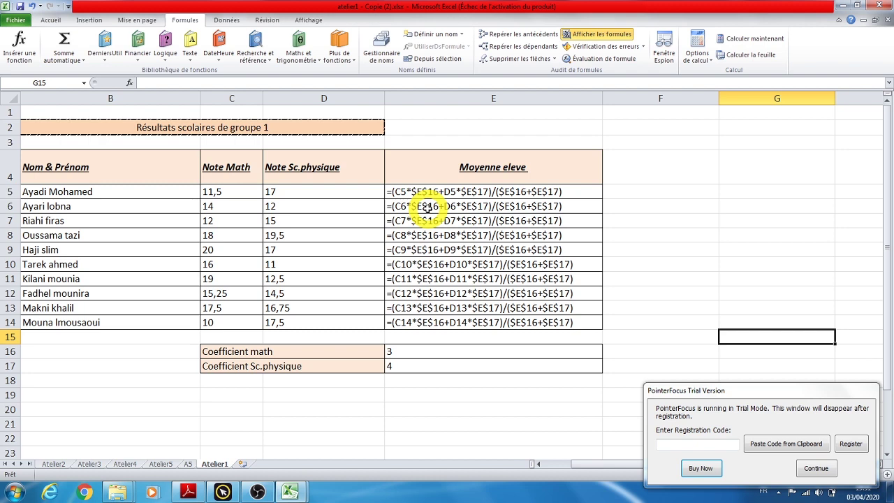
double_click(421, 190)
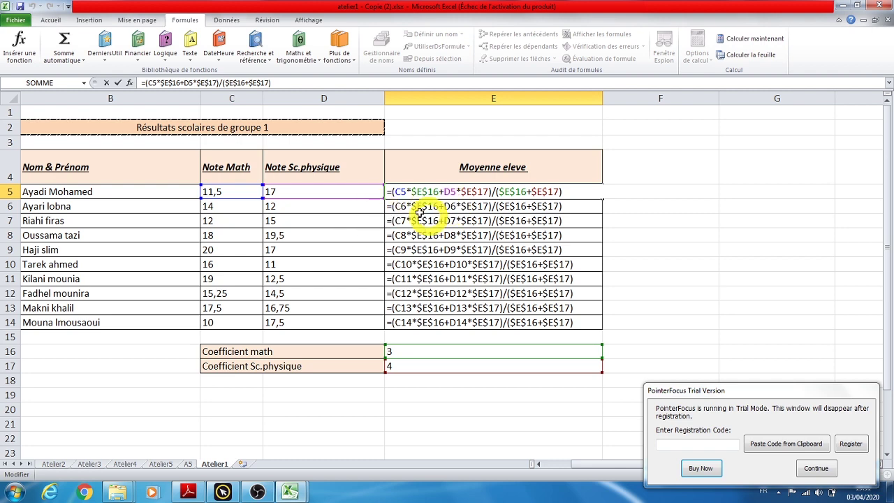
key("Escape")
double_click(433, 207)
double_click(449, 206)
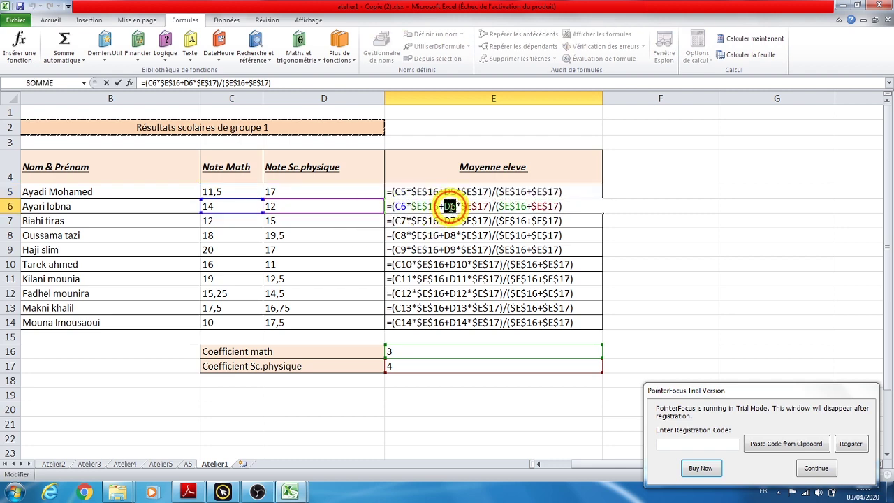
left_click_drag(459, 206, 488, 206)
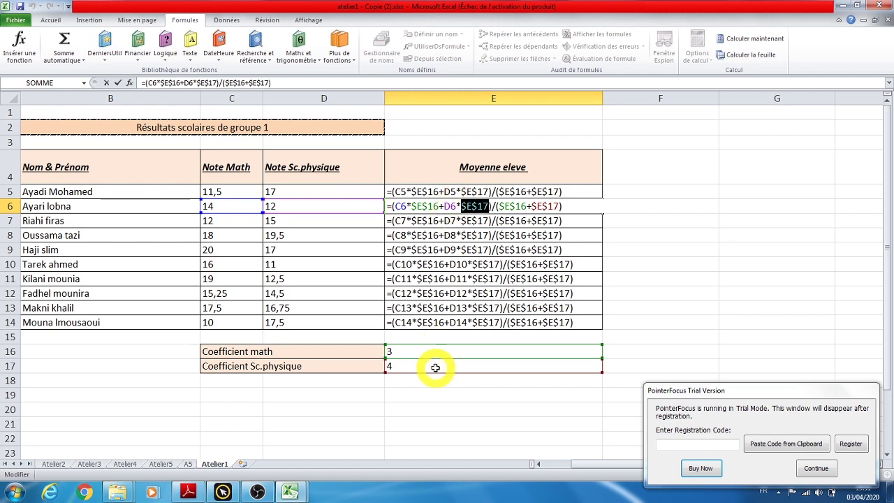
left_click(507, 206)
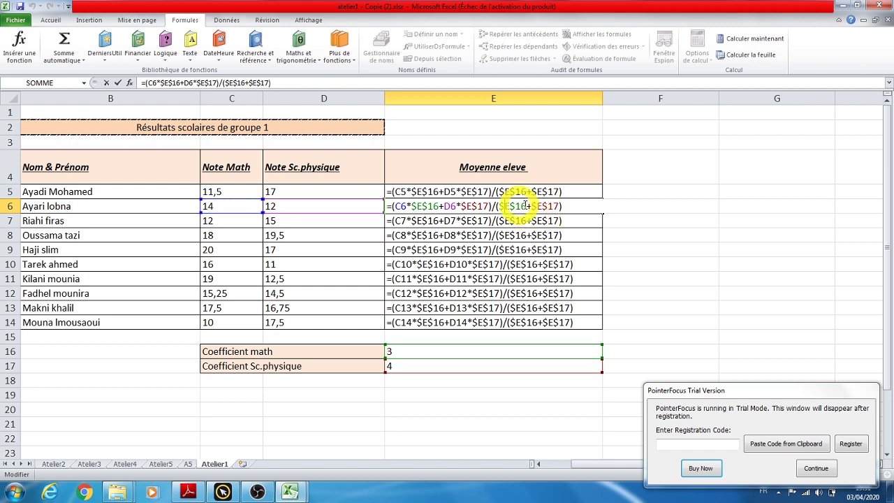
left_click(514, 206)
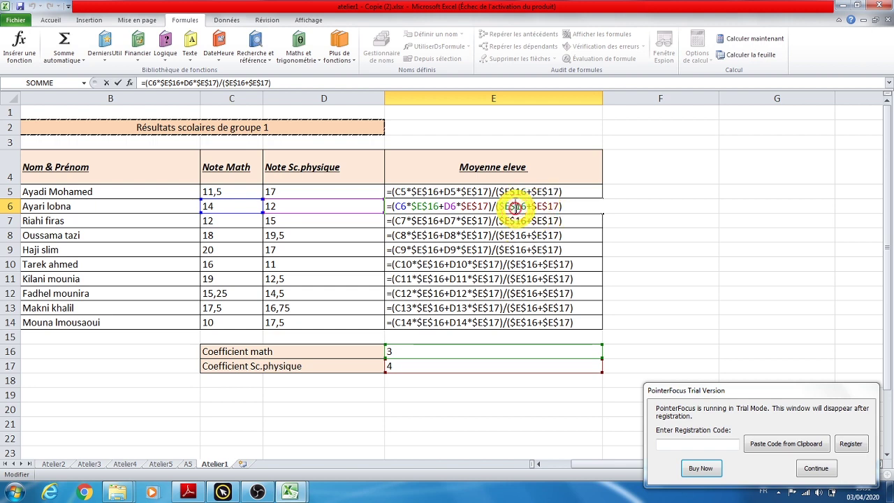
left_click(551, 206)
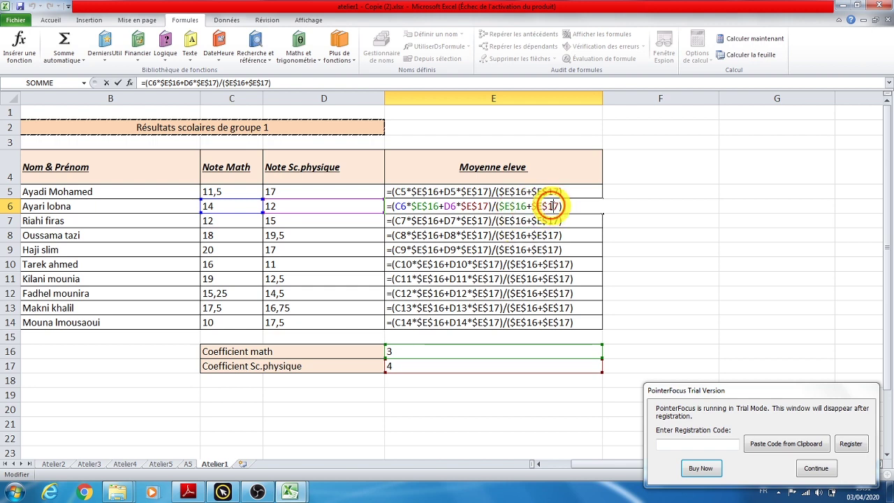
Trace the grade references C7 and D7 and the coefficient references $E$16 and $E$17 in the E7 formula.
double_click(403, 220)
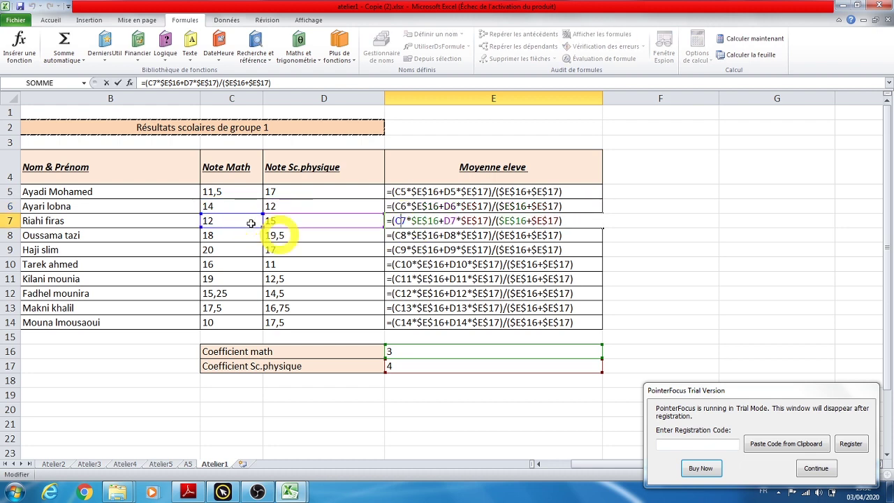
left_click(427, 220)
double_click(427, 221)
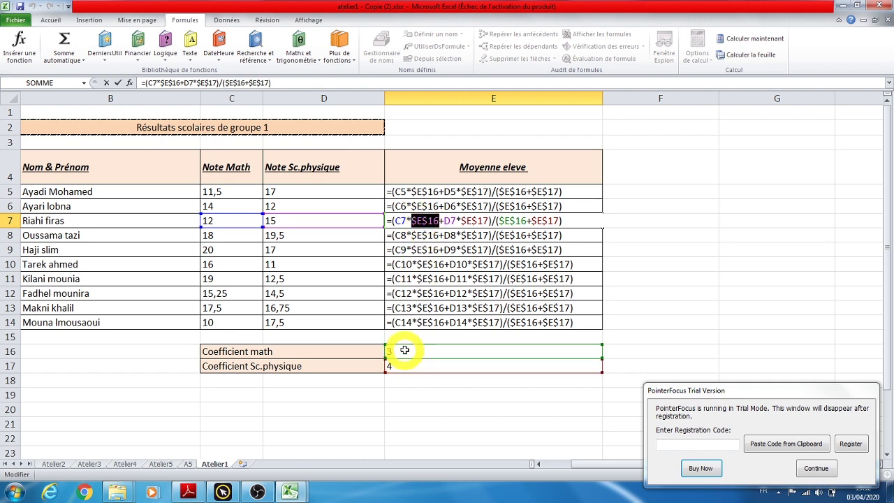
double_click(449, 221)
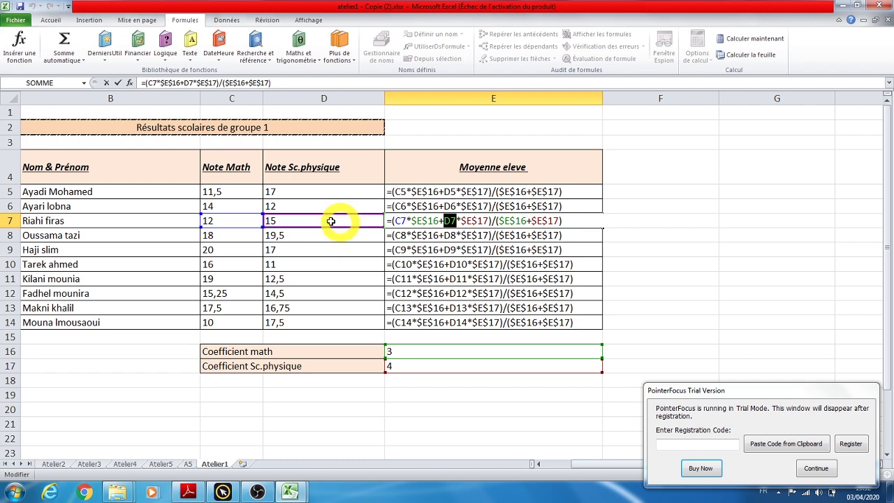
left_click(475, 221)
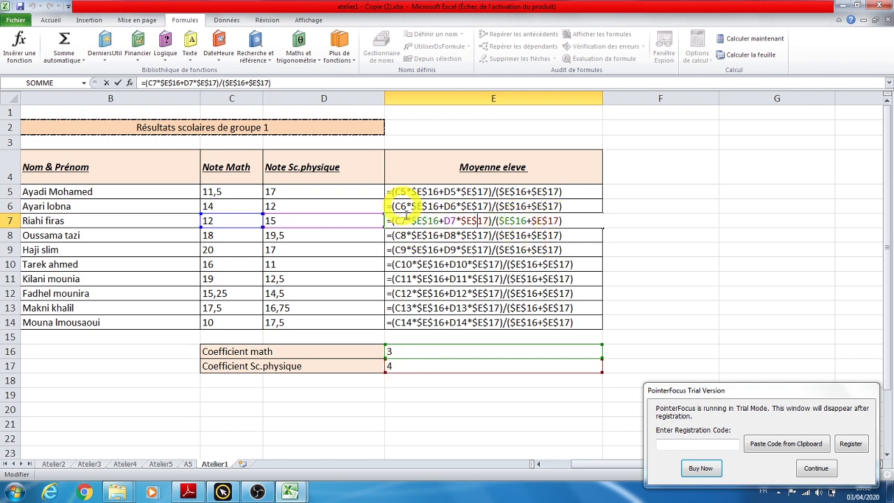
Compare the relative grade references and absolute coefficient references across the formulas in E5, E6, E8 and E14.
double_click(402, 192)
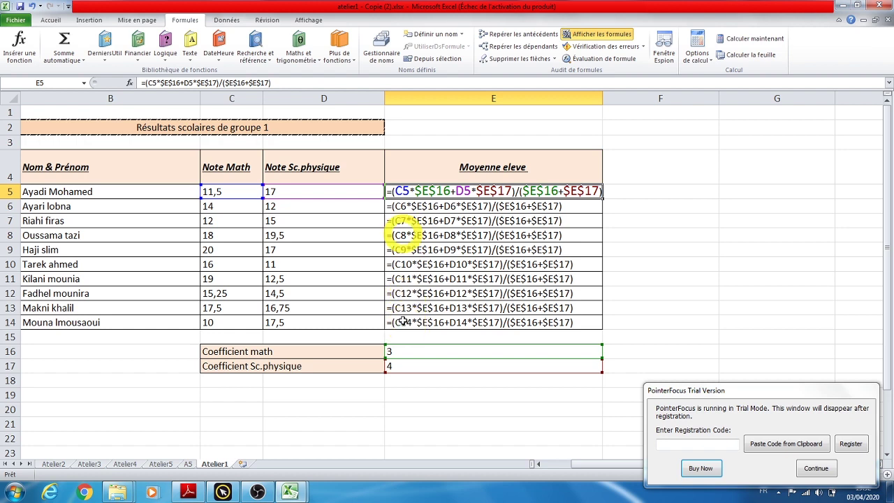
double_click(432, 207)
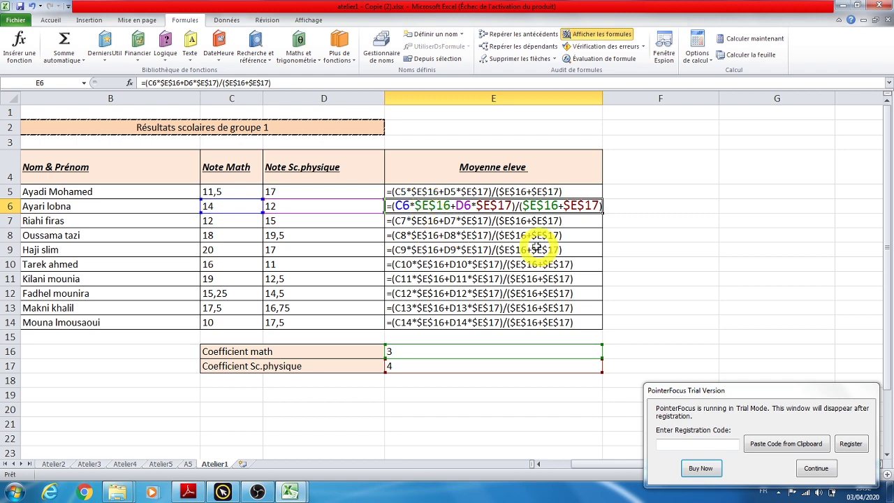
double_click(567, 232)
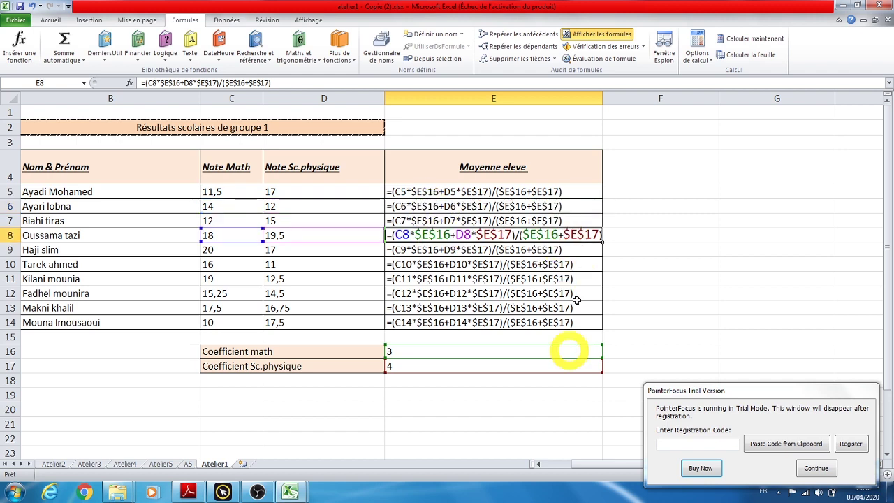
double_click(583, 320)
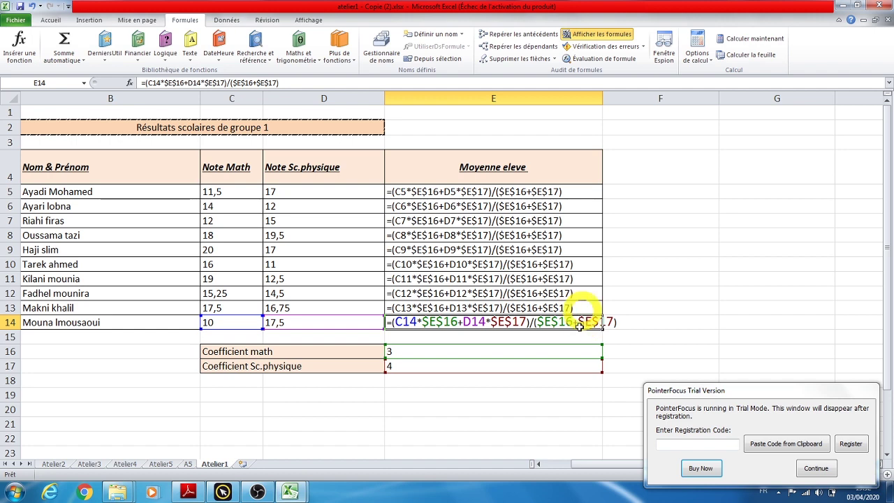
double_click(598, 193)
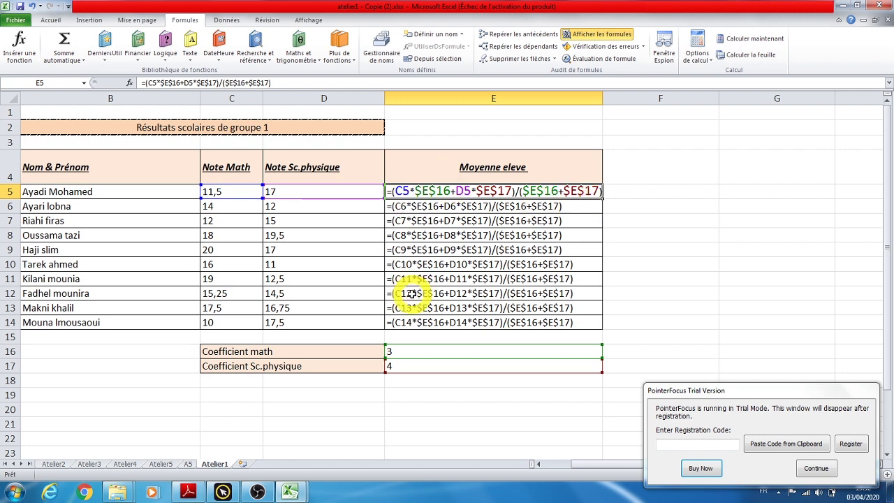
double_click(433, 192)
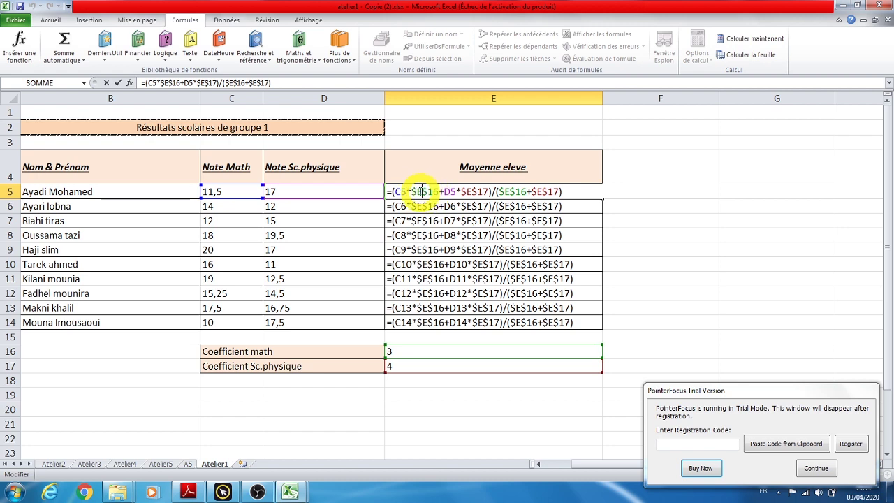
double_click(433, 191)
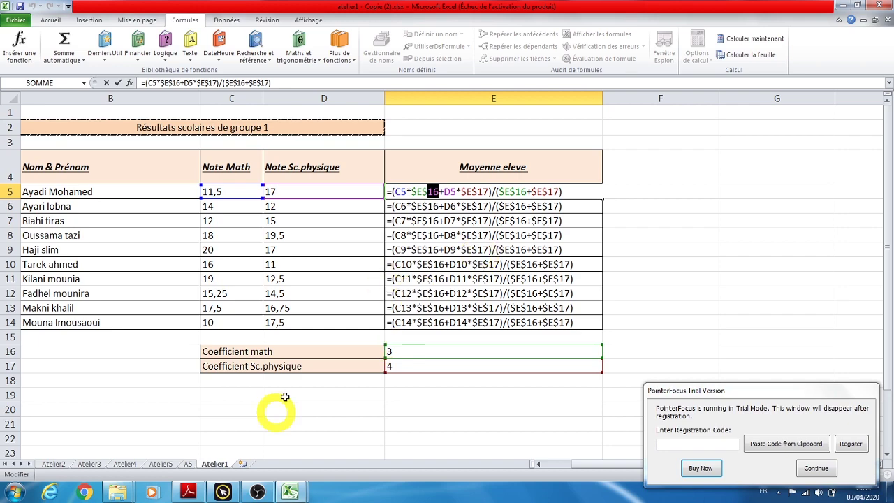
Switch to Cours_excel.pdf in Adobe Reader and review the sections on relative and absolute addressing.
left_click(195, 491)
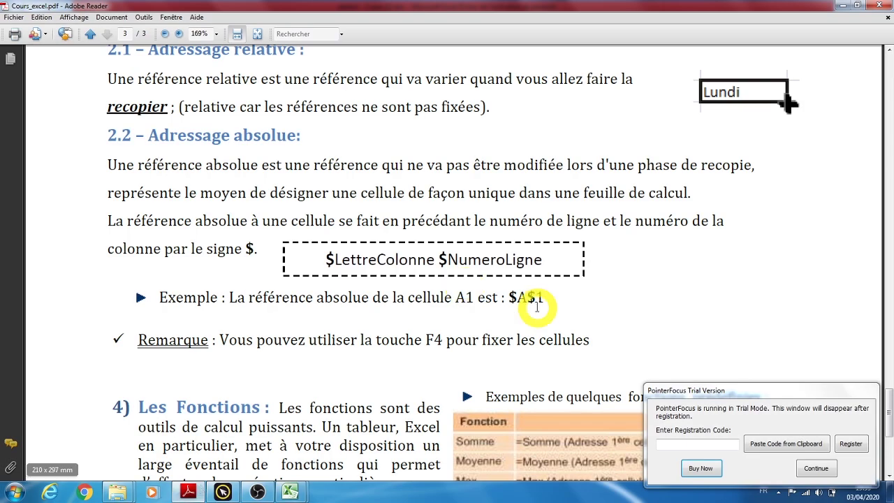
scroll(389, 255, "up", 3)
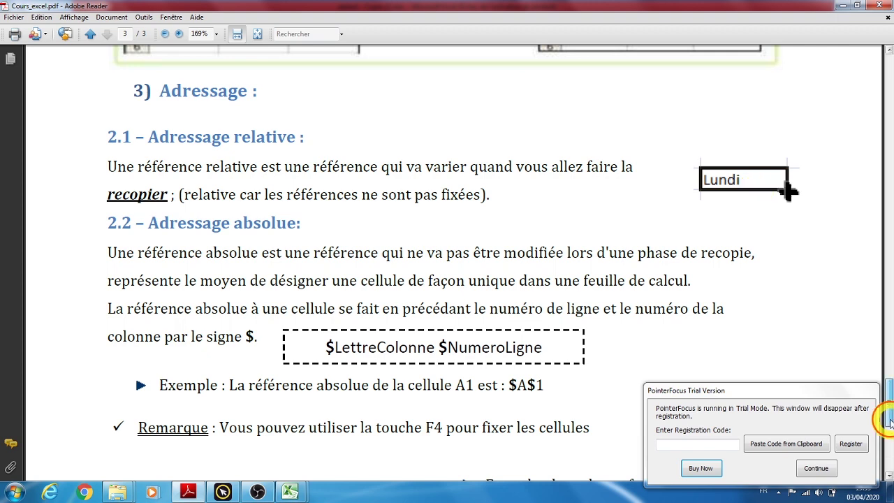
scroll(585, 237, "down", 3)
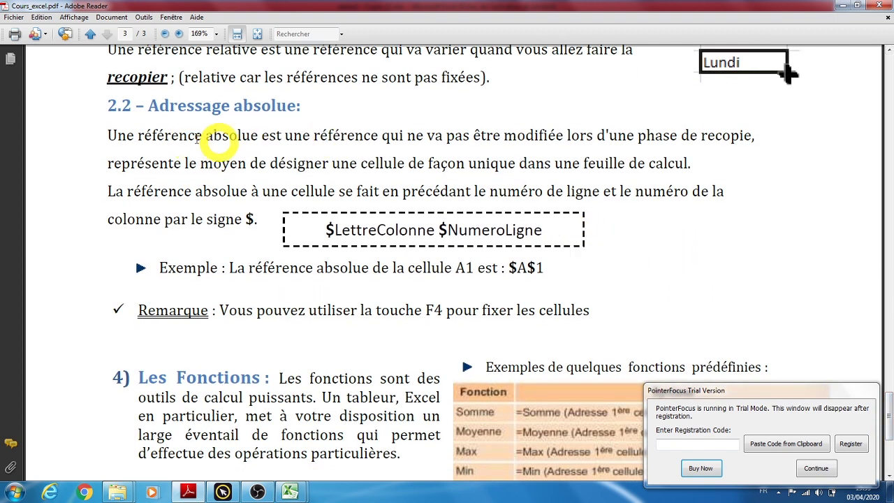